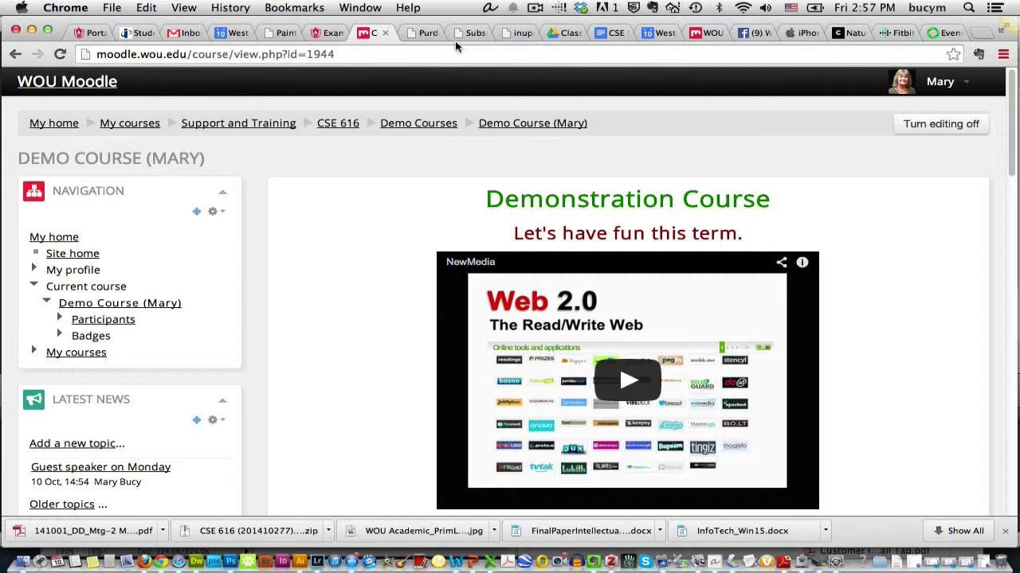
# Step: Open the course's News forum and start a new discussion topic
pyautogui.scroll(-2, 376, 235)
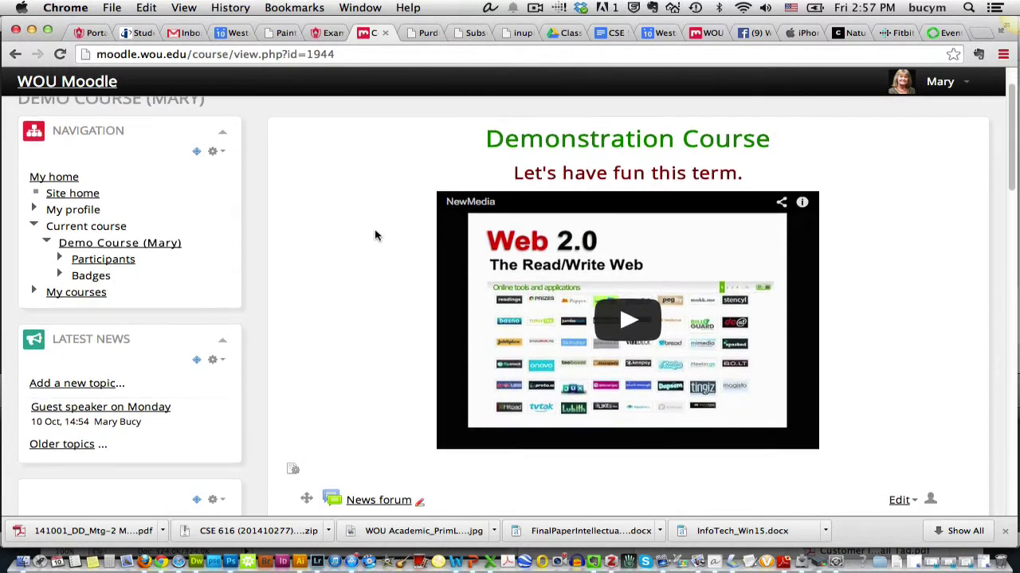
pyautogui.scroll(-2, 378, 237)
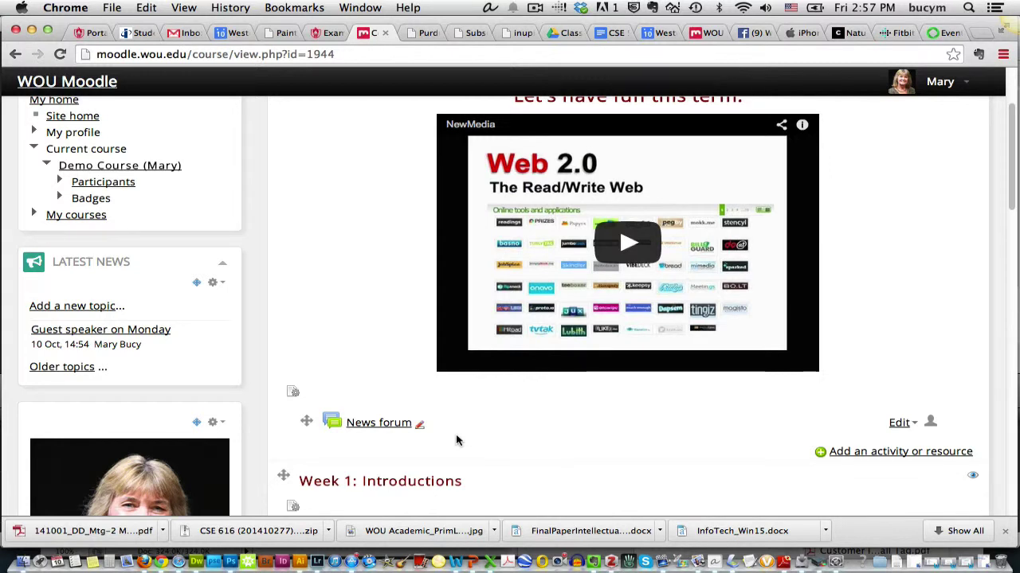
pyautogui.click(380, 424)
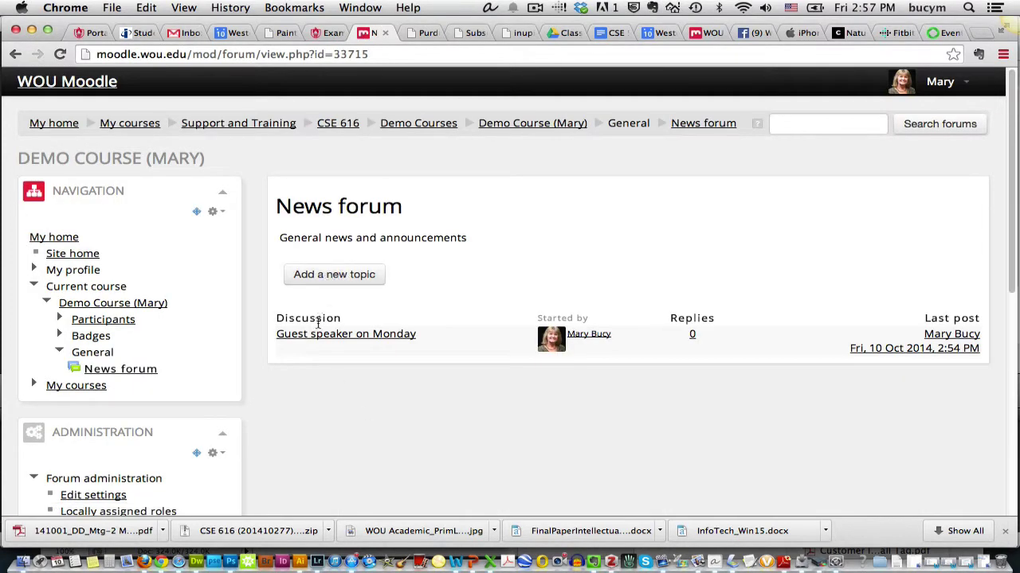
pyautogui.click(328, 275)
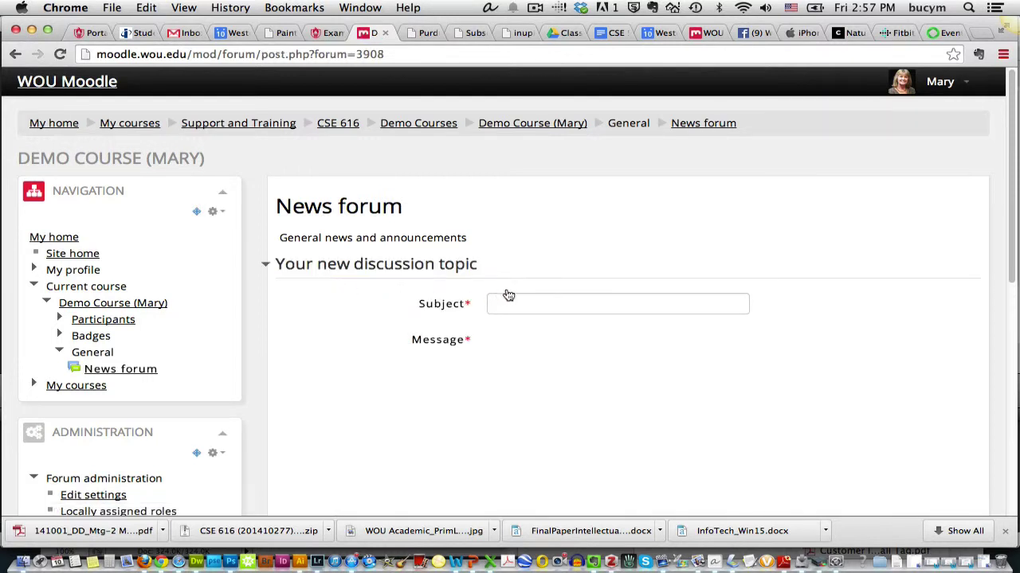
# Step: Enter the subject "Assignments are due" and the message "Don't forget your assignment is due on Tuesday."
pyautogui.click(501, 304)
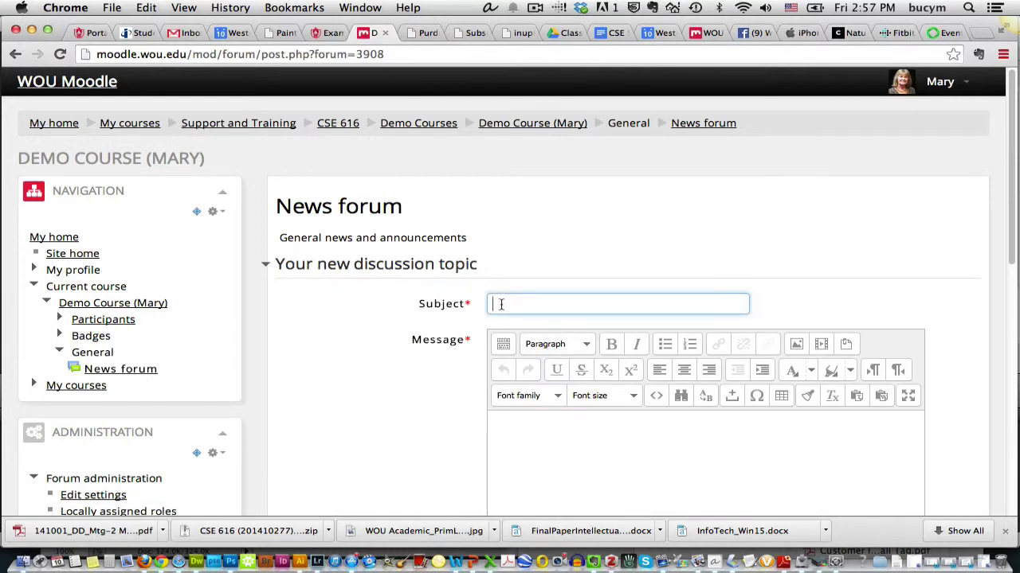
pyautogui.write('Assignments are due')
pyautogui.click(518, 433)
pyautogui.write('D')
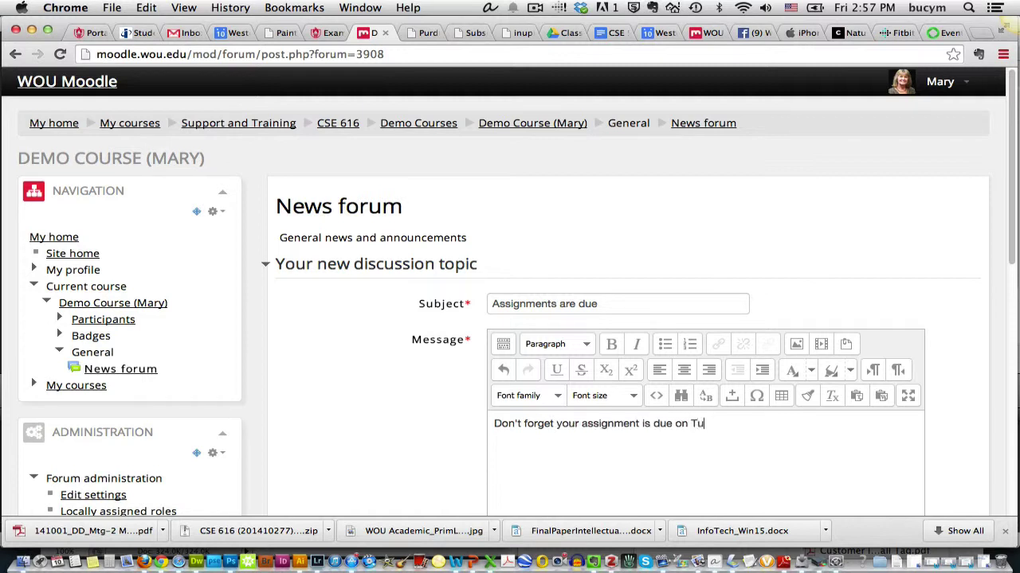
pyautogui.write('sday.')
# Step: Post the new topic to the forum and continue to the News forum's discussion list
pyautogui.scroll(-10, 459, 439)
pyautogui.scroll(-2, 460, 439)
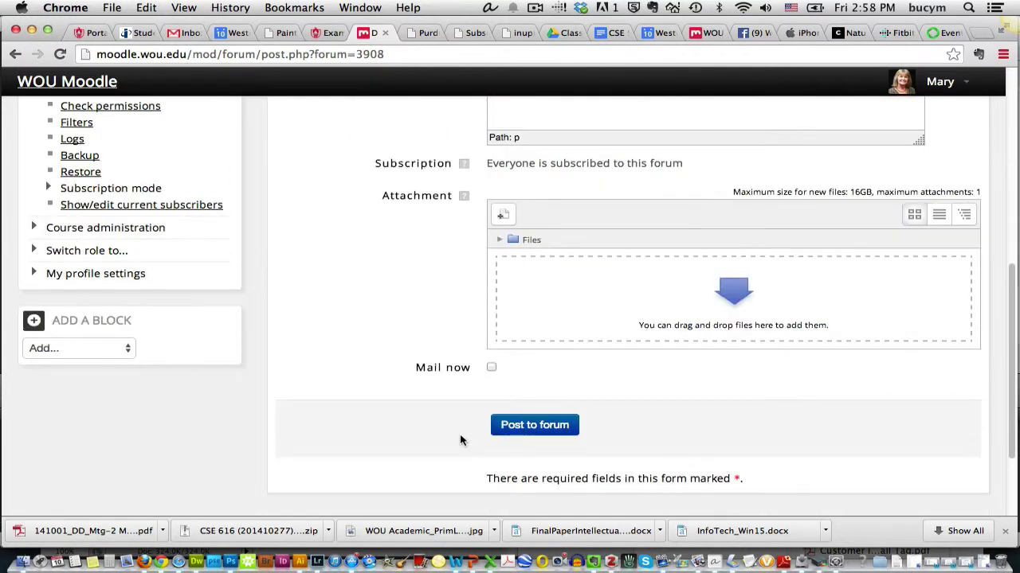
pyautogui.click(524, 425)
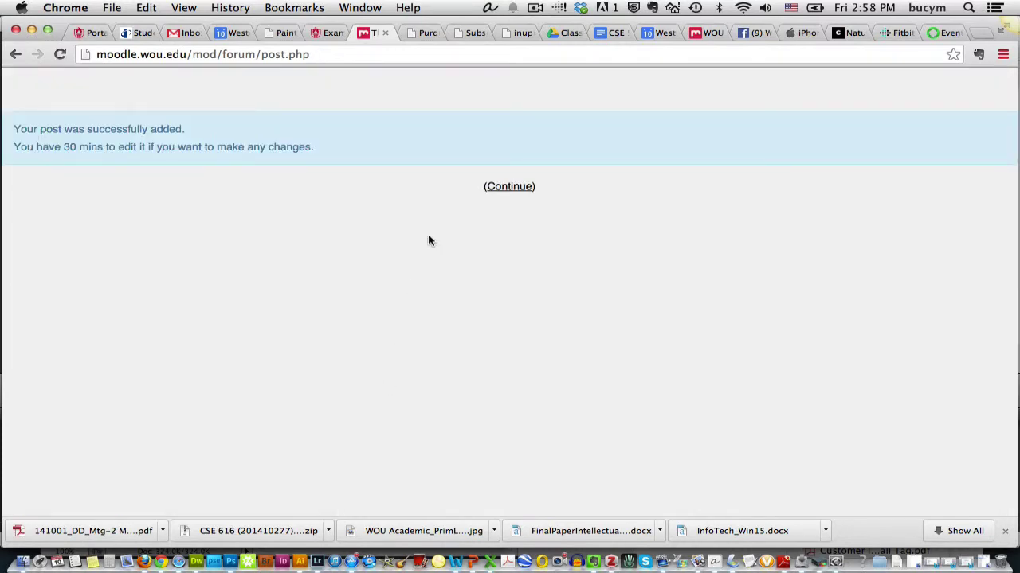
pyautogui.click(514, 189)
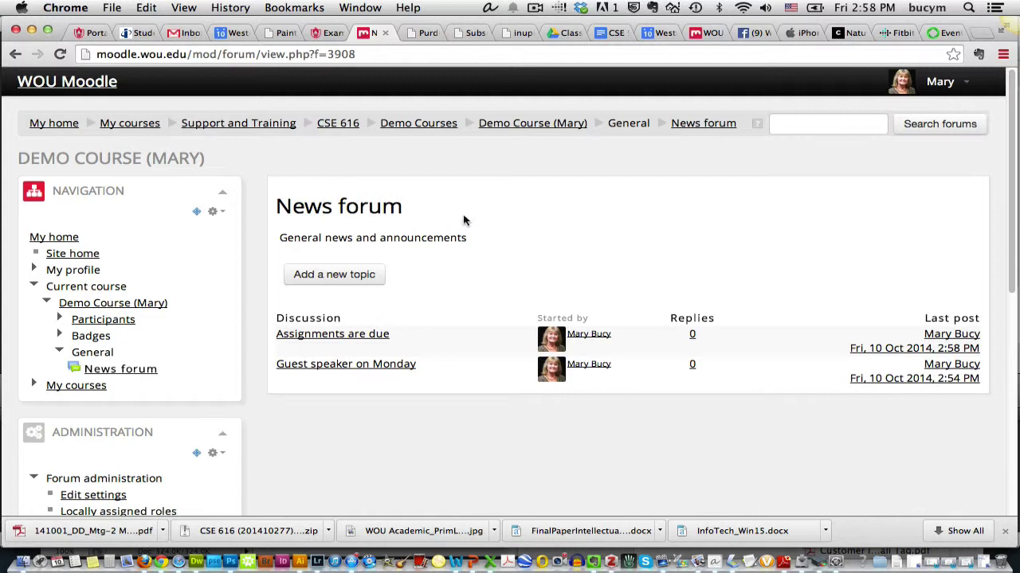
# Step: Return to the demo course's main page and review the Latest News block beside the News forum link
pyautogui.click(685, 124)
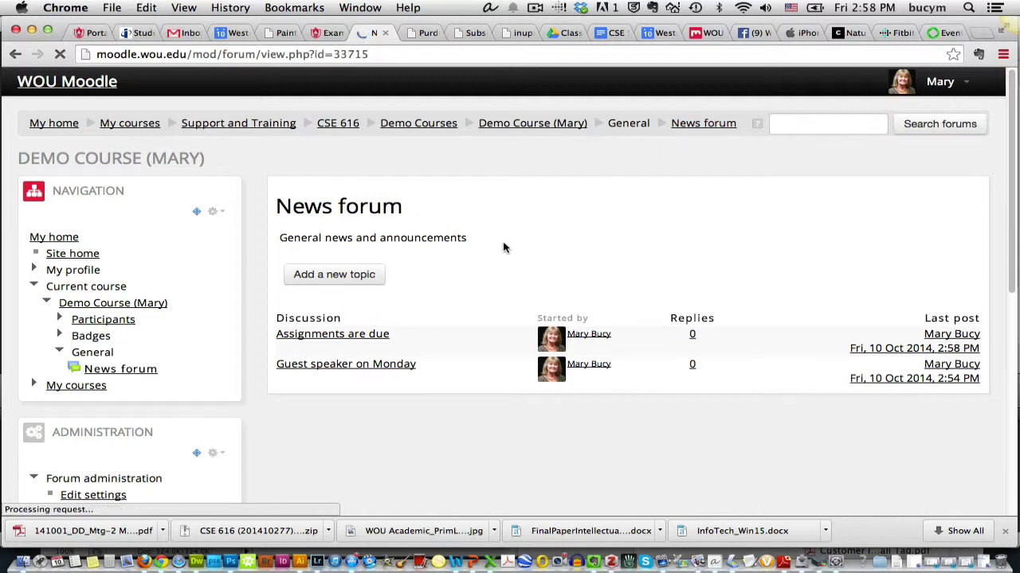
pyautogui.click(552, 128)
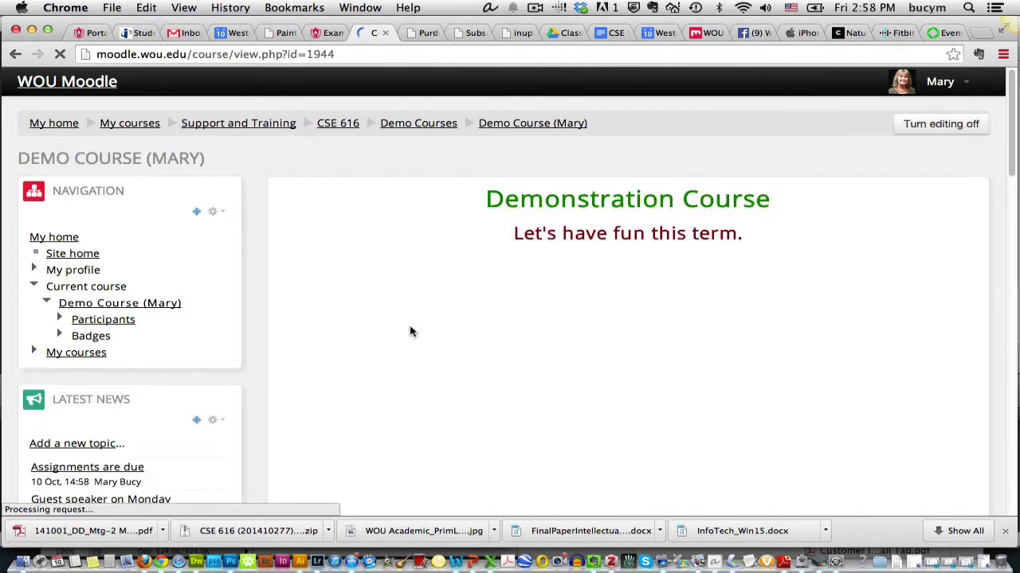
pyautogui.scroll(-5, 410, 337)
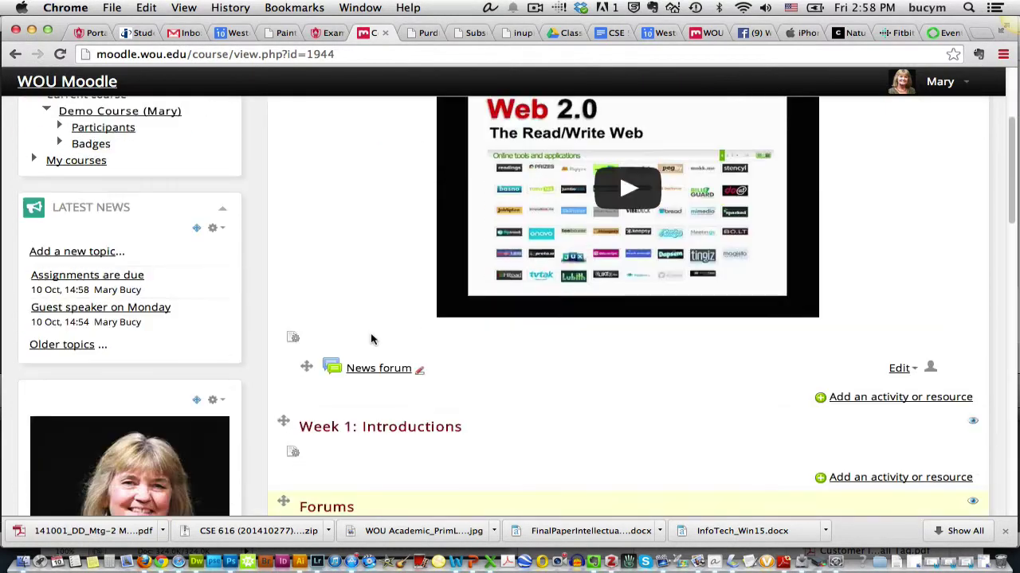
pyautogui.scroll(-1, 371, 339)
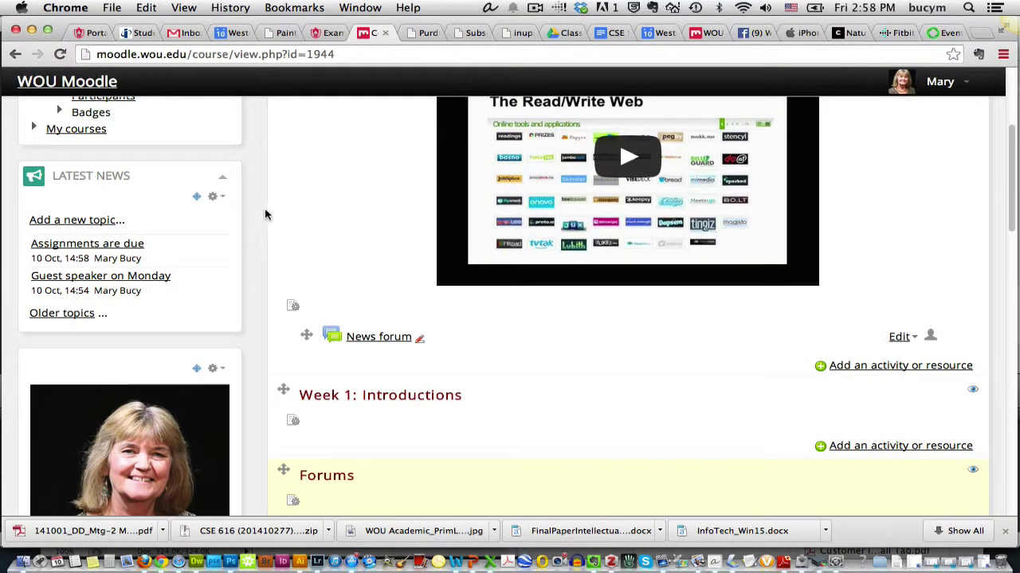
pyautogui.scroll(4, 262, 200)
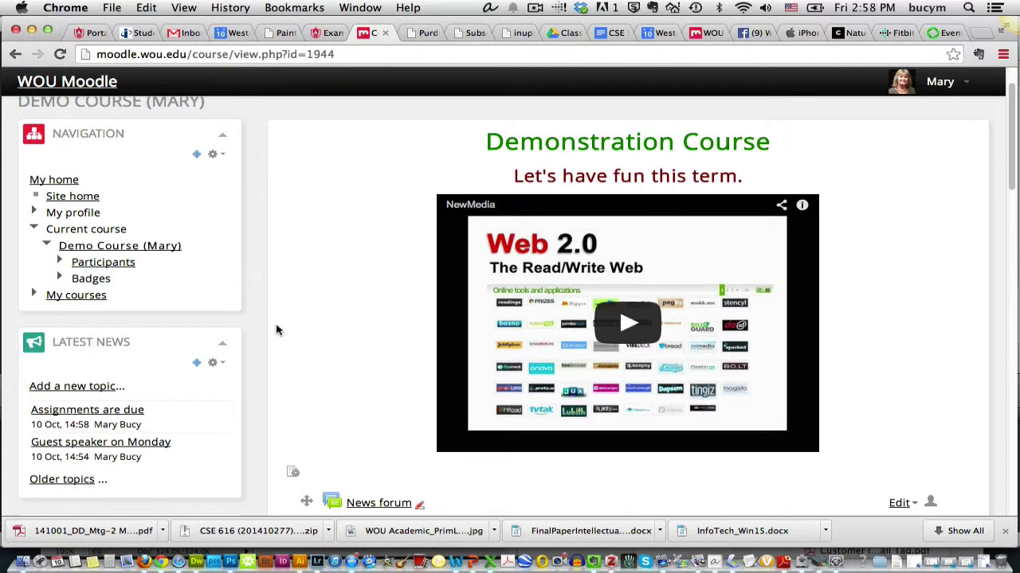
pyautogui.scroll(2, 276, 329)
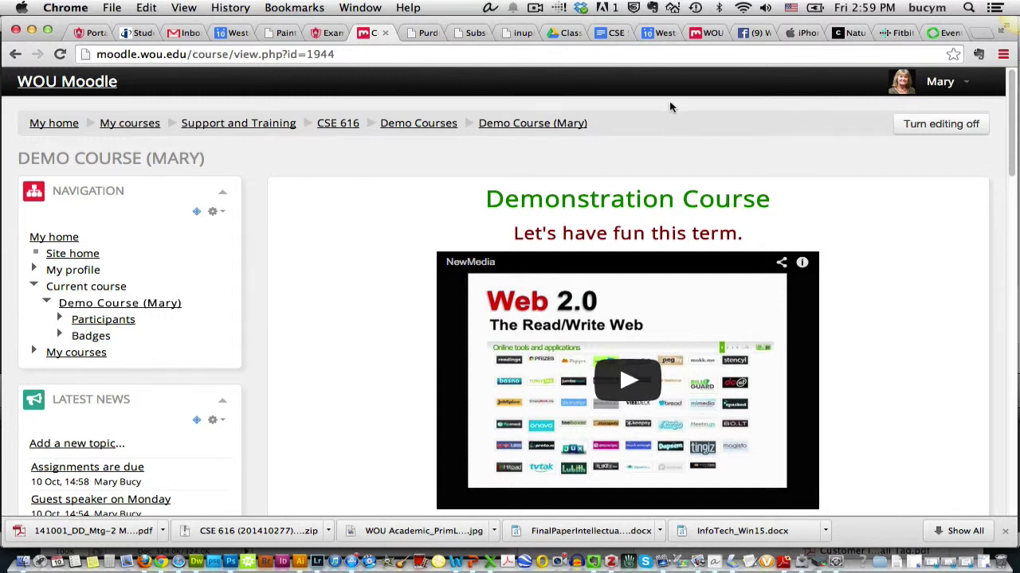
# Step: Add a Forum activity to the "Week 1: Introductions" section of the course
pyautogui.scroll(-3, 905, 223)
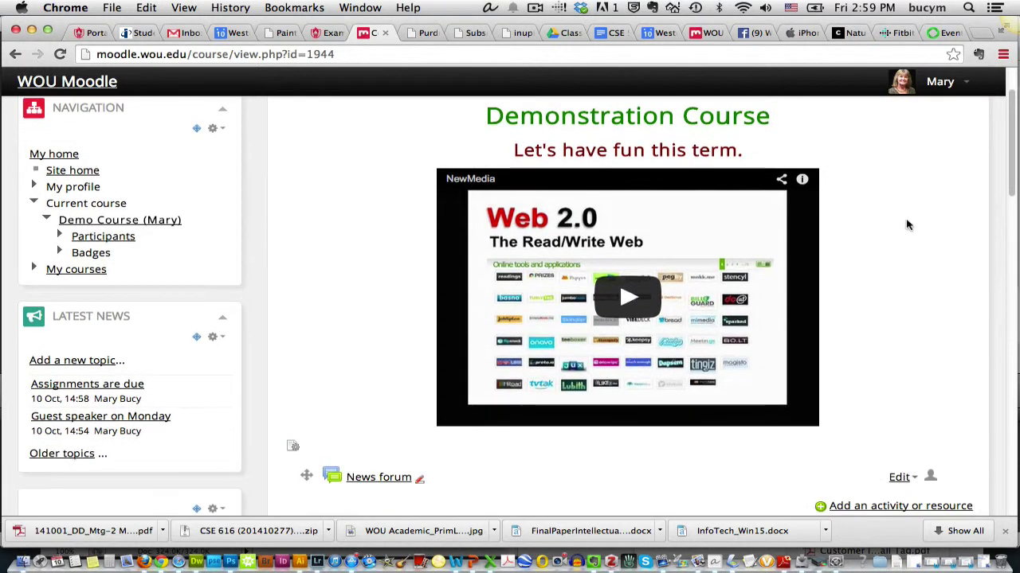
pyautogui.scroll(-3, 916, 252)
pyautogui.scroll(-2, 915, 250)
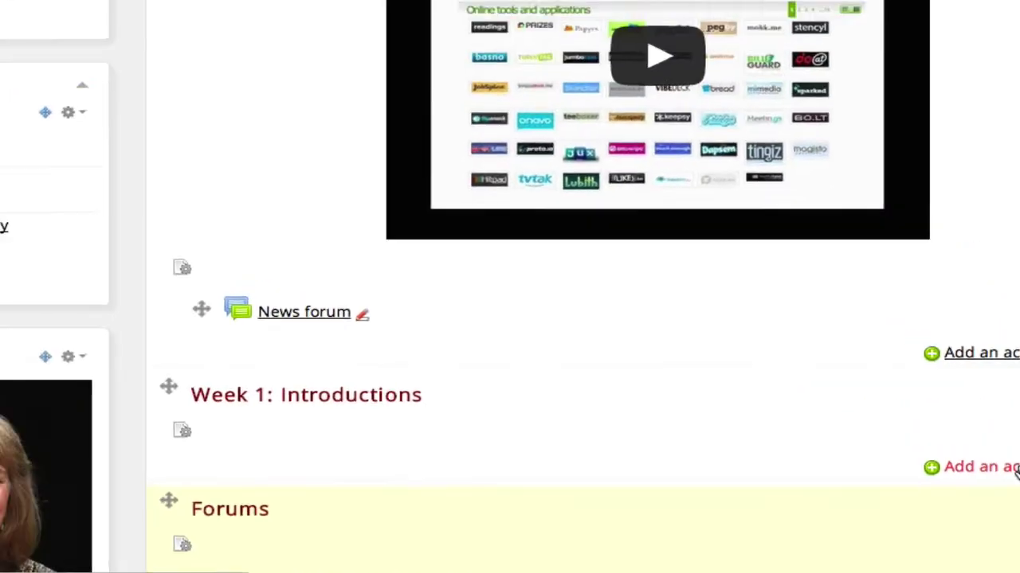
pyautogui.click(753, 295)
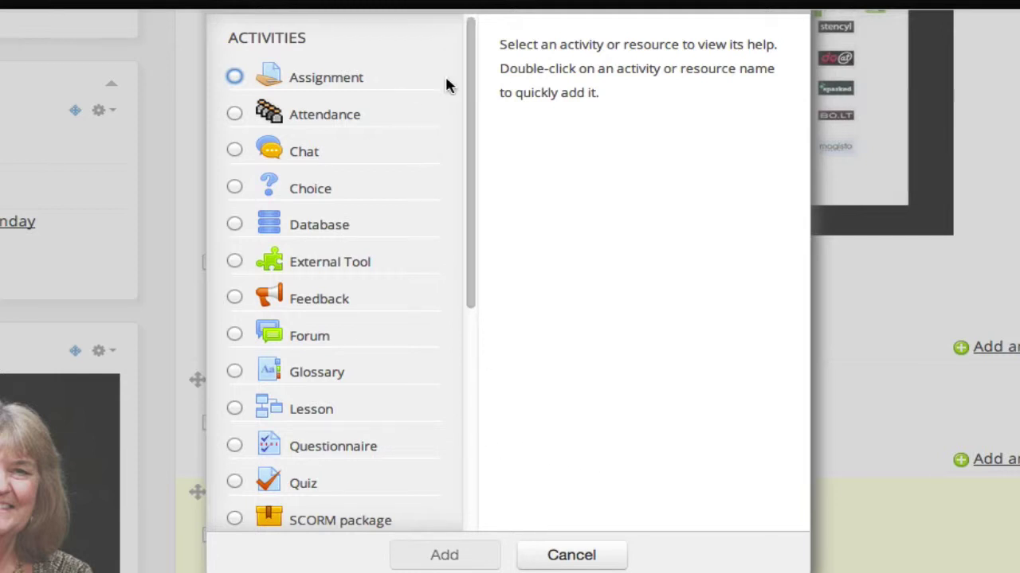
pyautogui.moveTo(470, 74)
pyautogui.mouseDown()
pyautogui.moveTo(494, 268)
pyautogui.moveTo(494, 109)
pyautogui.moveTo(483, 78)
pyautogui.mouseUp()
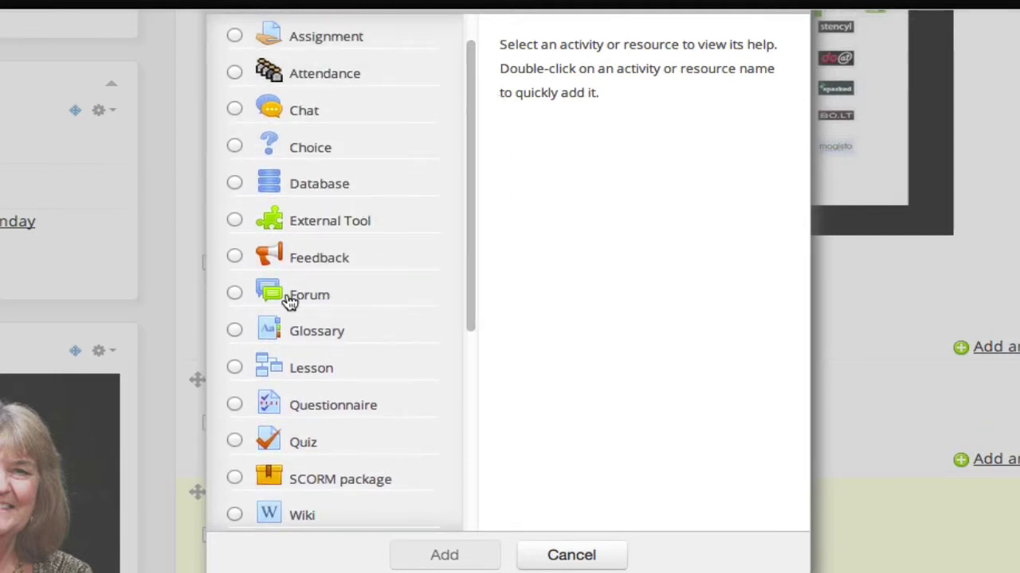
pyautogui.click(235, 295)
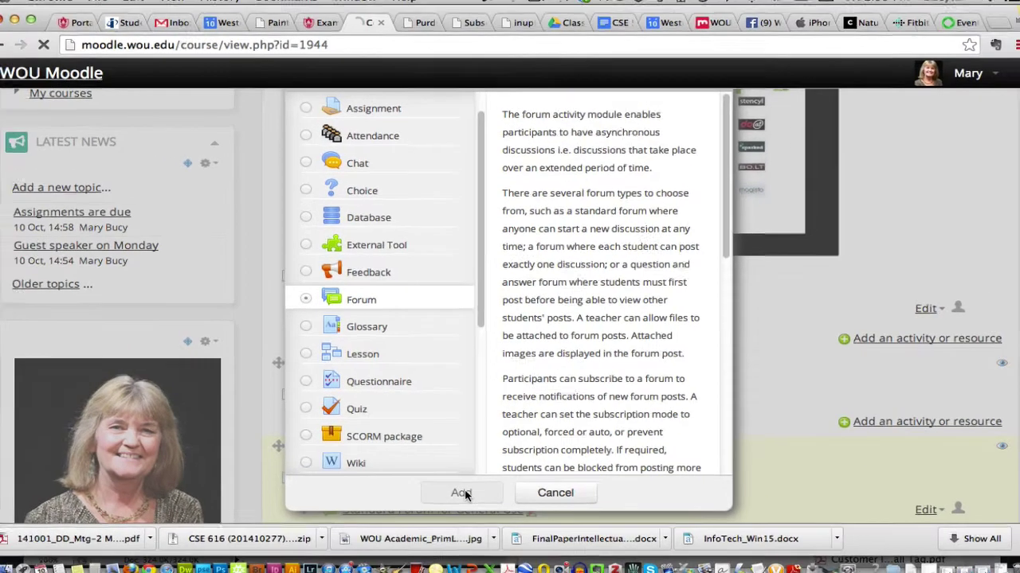
pyautogui.click(448, 556)
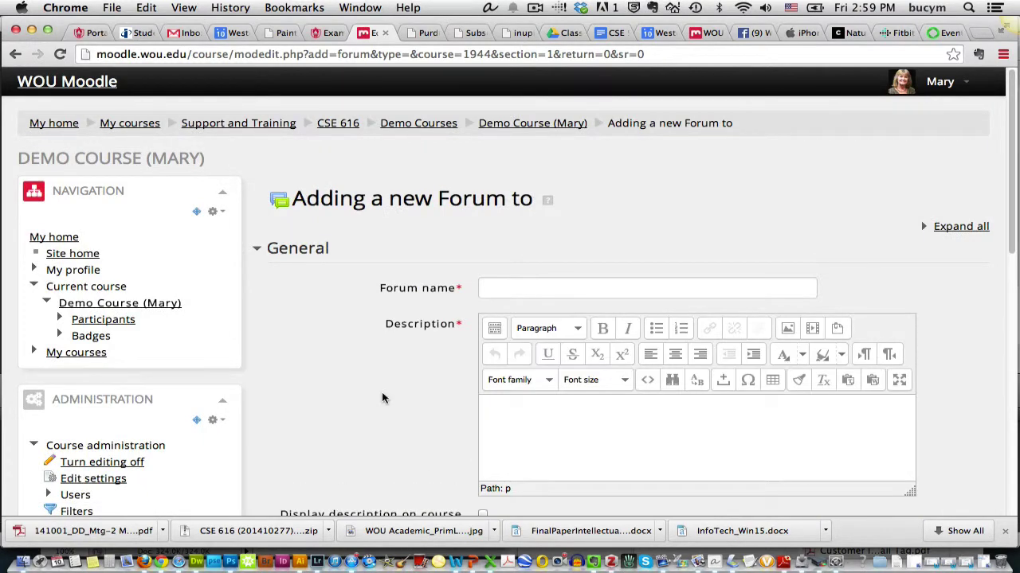
# Step: Name the new forum "Week 1 Readings"
pyautogui.click(491, 288)
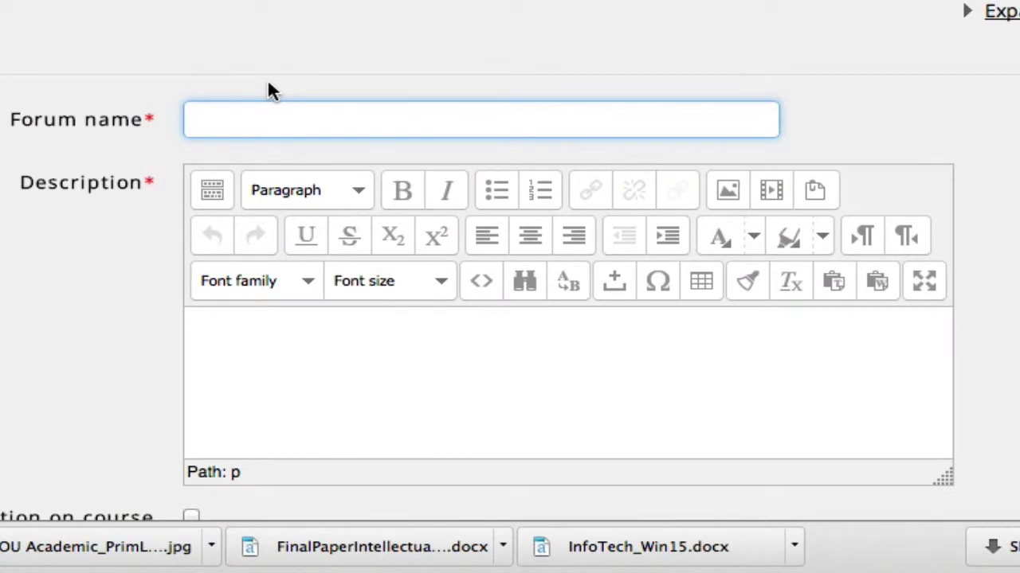
pyautogui.write('Week on')
pyautogui.press('BackSpace')
pyautogui.press('BackSpace')
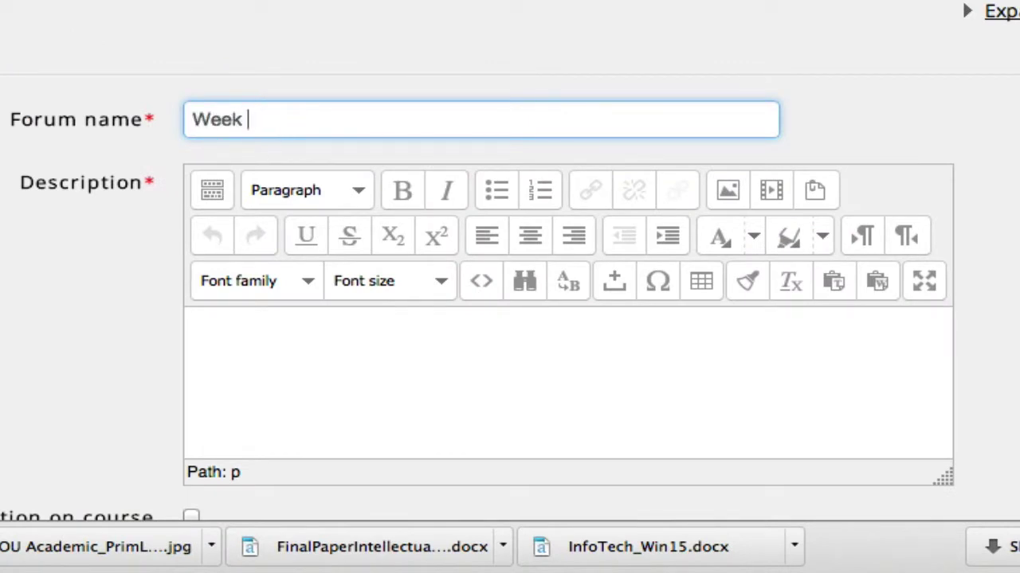
pyautogui.write('1 Readings')
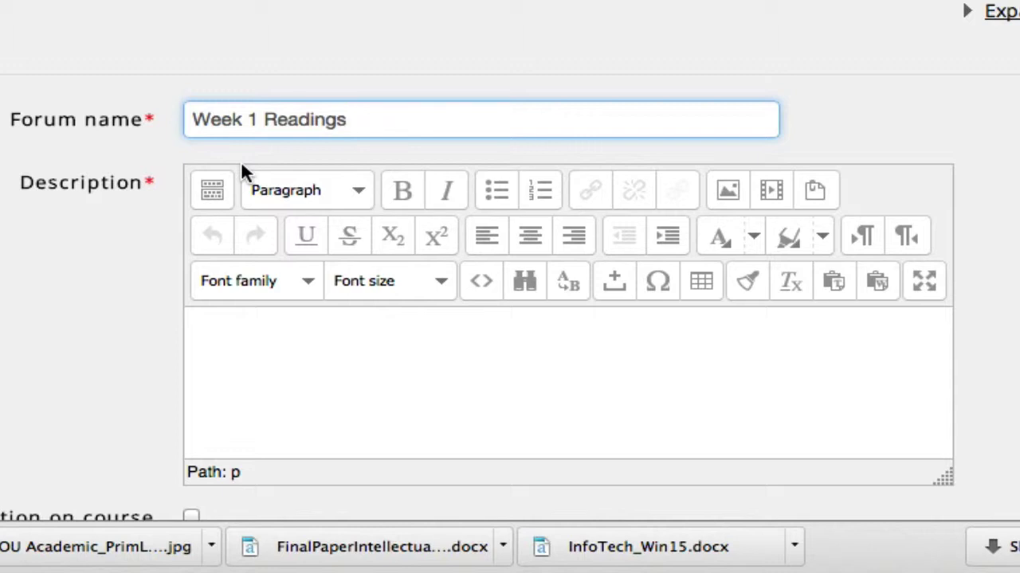
# Step: Enter the forum description "Please post your thoughts on this week's readings."
pyautogui.click(239, 351)
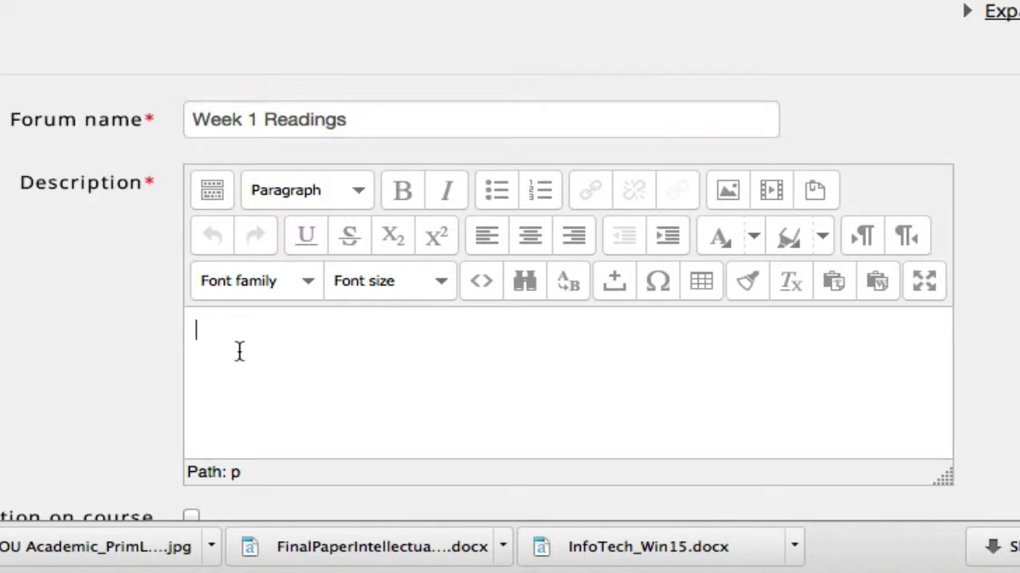
pyautogui.write('Please ')
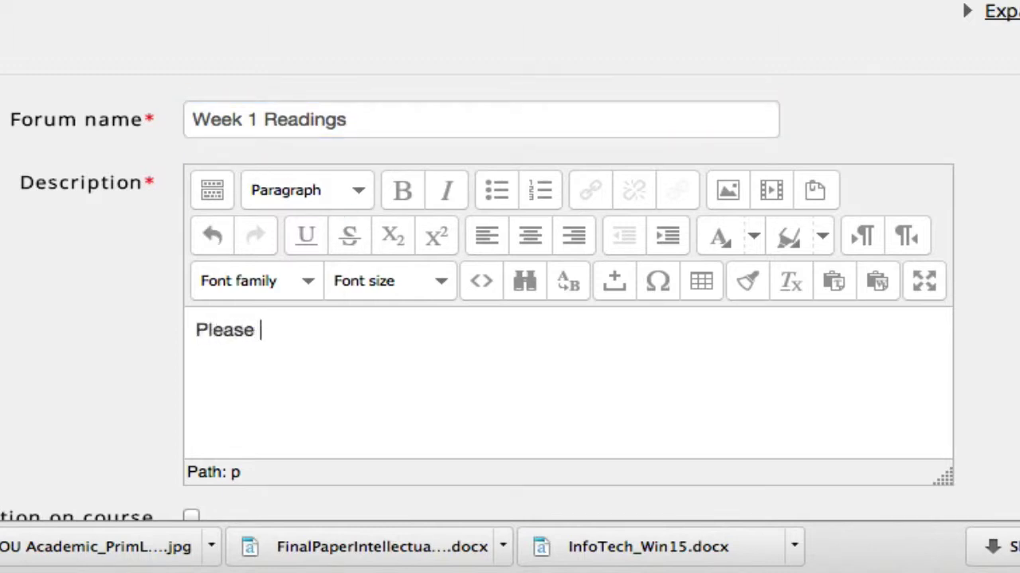
pyautogui.write('post your th')
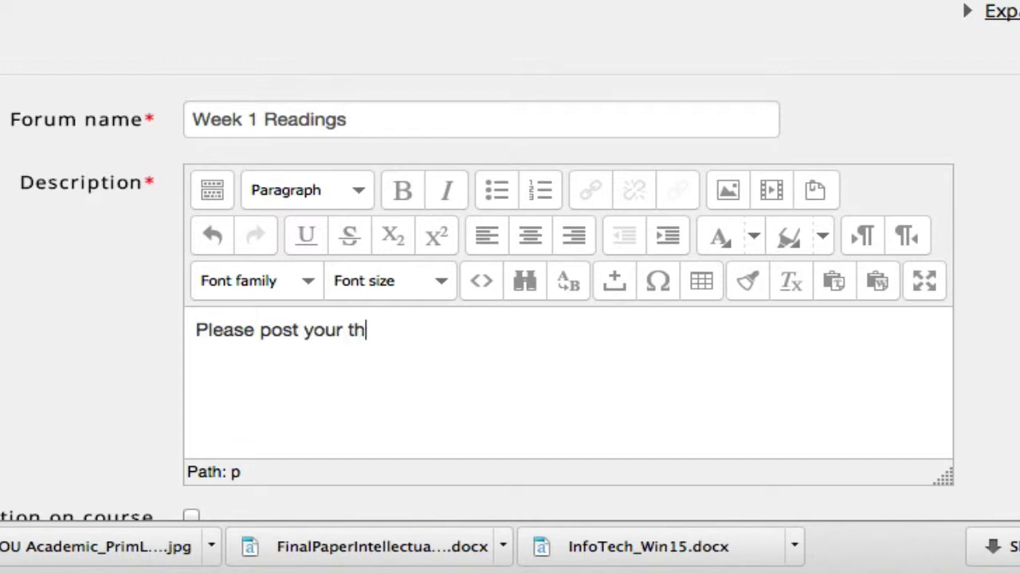
pyautogui.write('oughts onth')
pyautogui.press('BackSpace')
pyautogui.press('BackSpace')
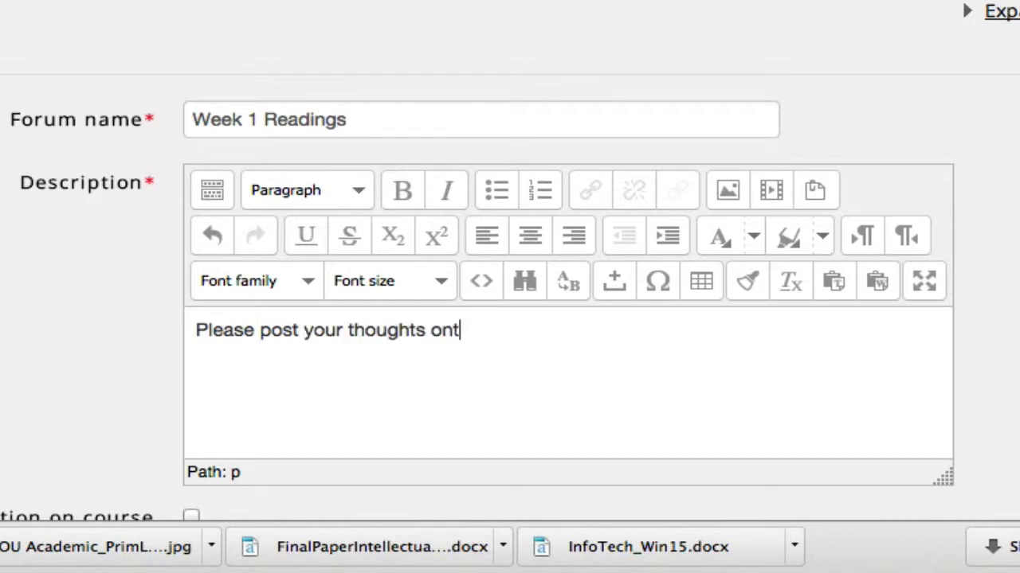
pyautogui.write('this week')
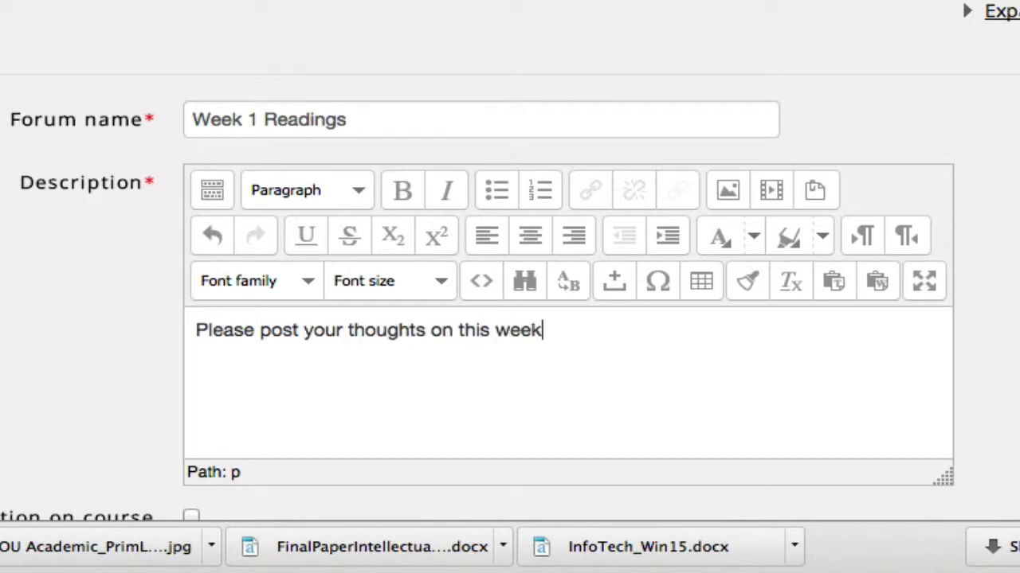
pyautogui.write("'s readings.")
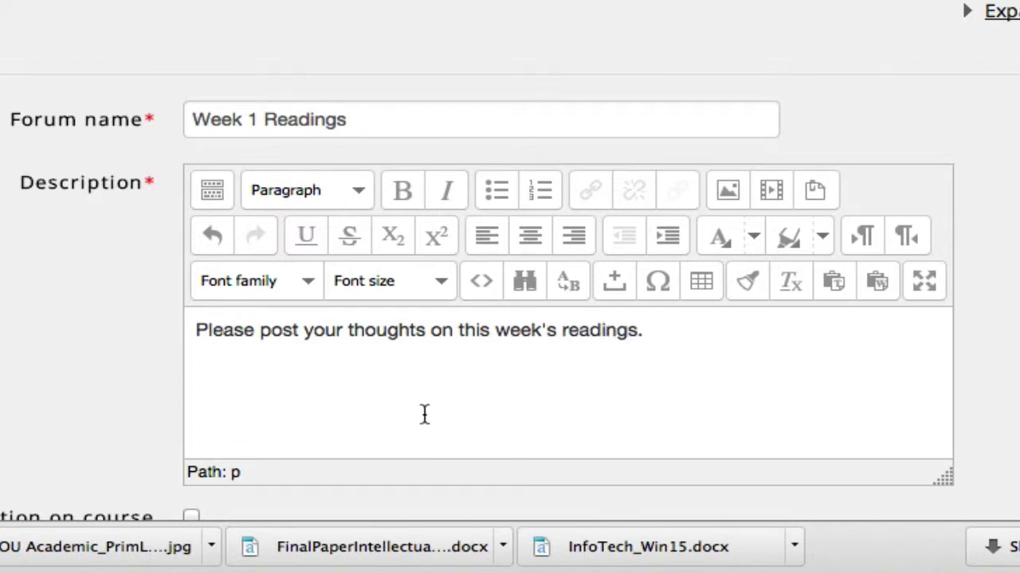
# Step: Set the forum type to "Standard forum for general use"
pyautogui.scroll(-5, 94, 382)
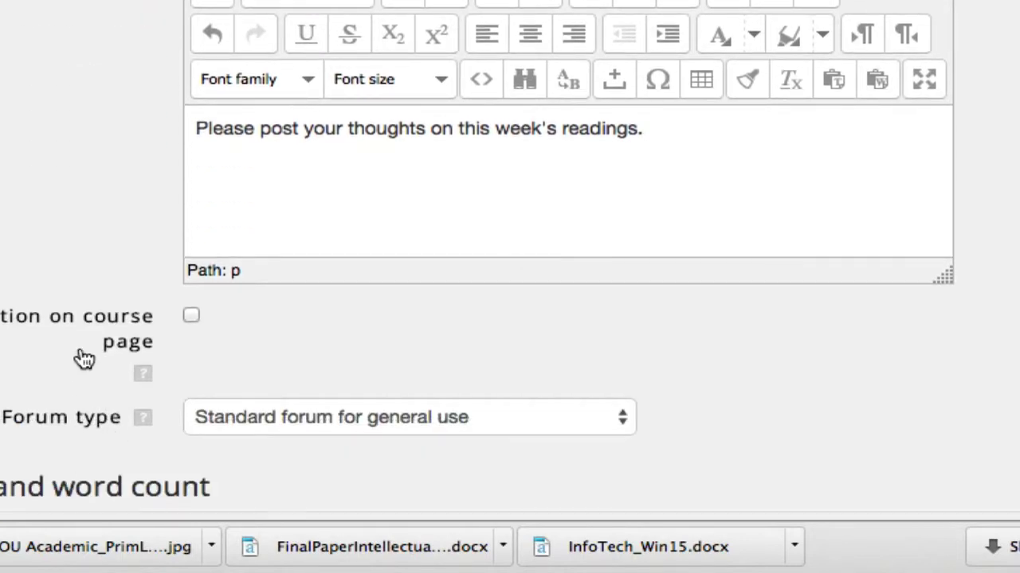
pyautogui.scroll(-2, 79, 354)
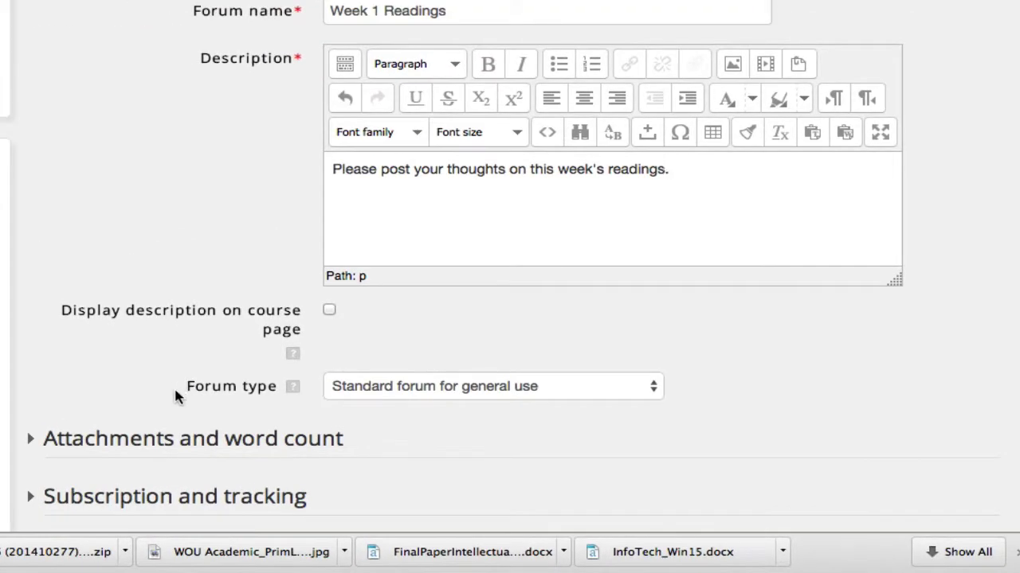
pyautogui.click(654, 389)
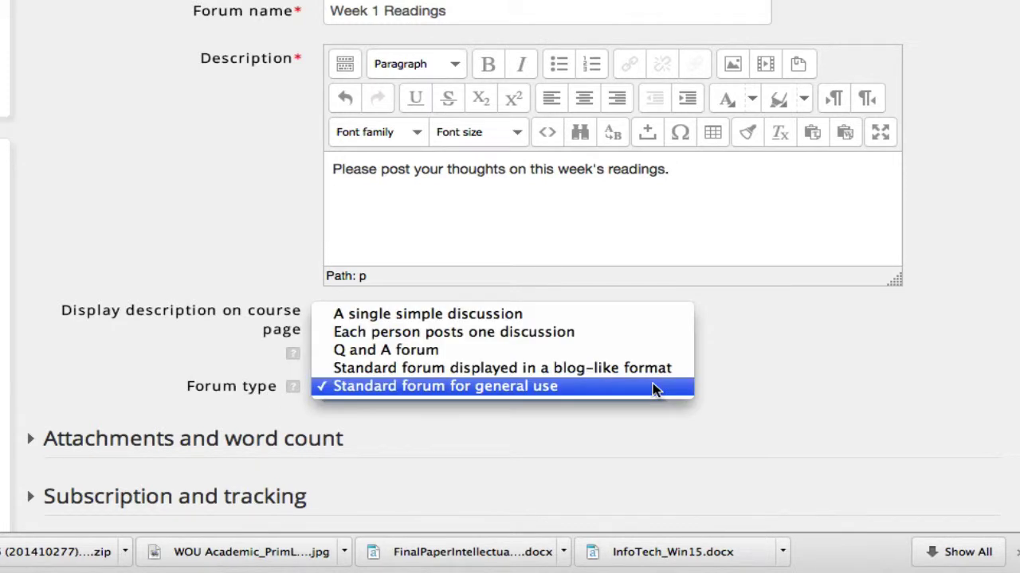
pyautogui.click(427, 388)
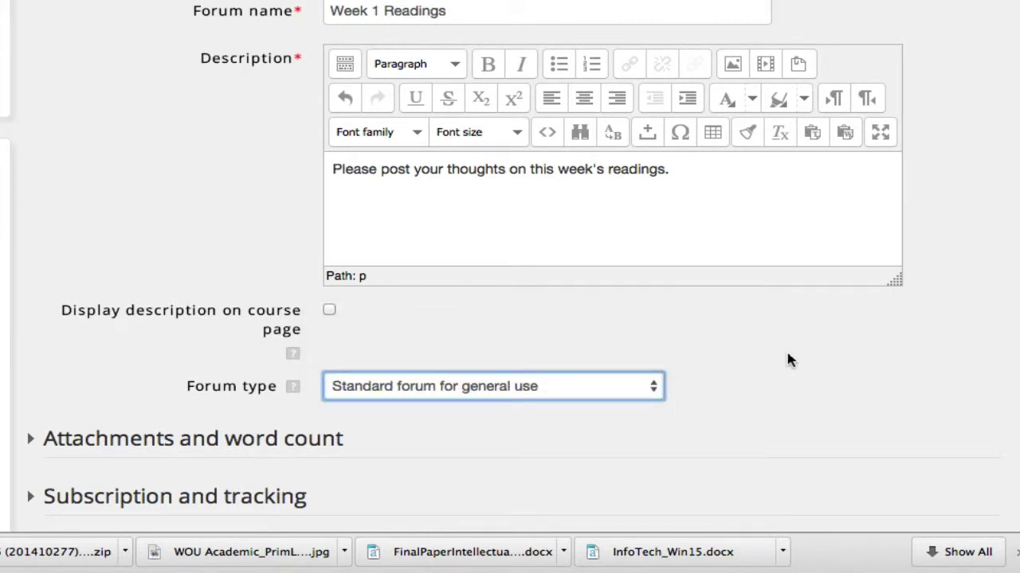
pyautogui.scroll(-4, 789, 360)
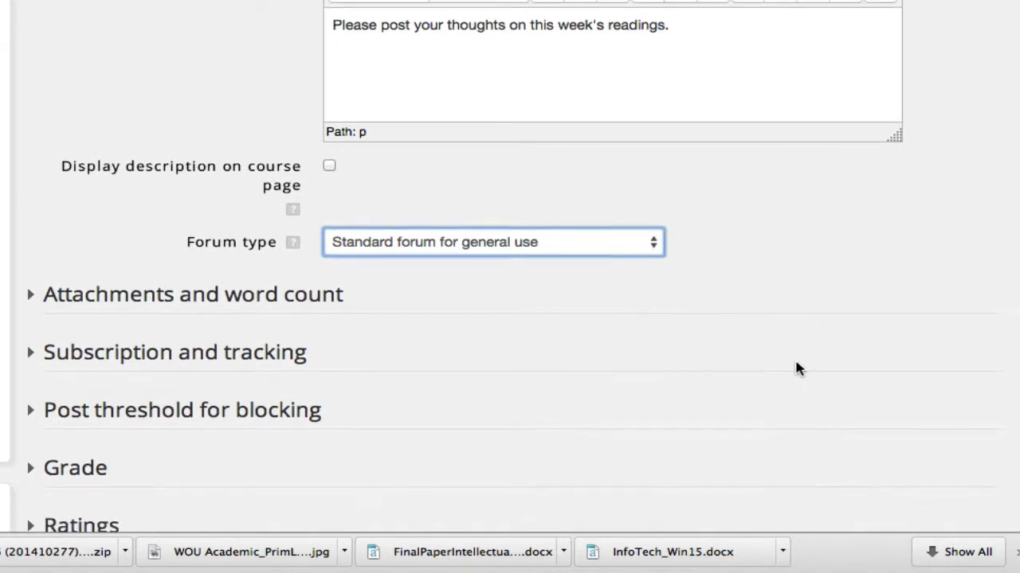
# Step: Set the forum's maximum attachment size to 100MB in its attachment and word count settings
pyautogui.scroll(-4, 796, 369)
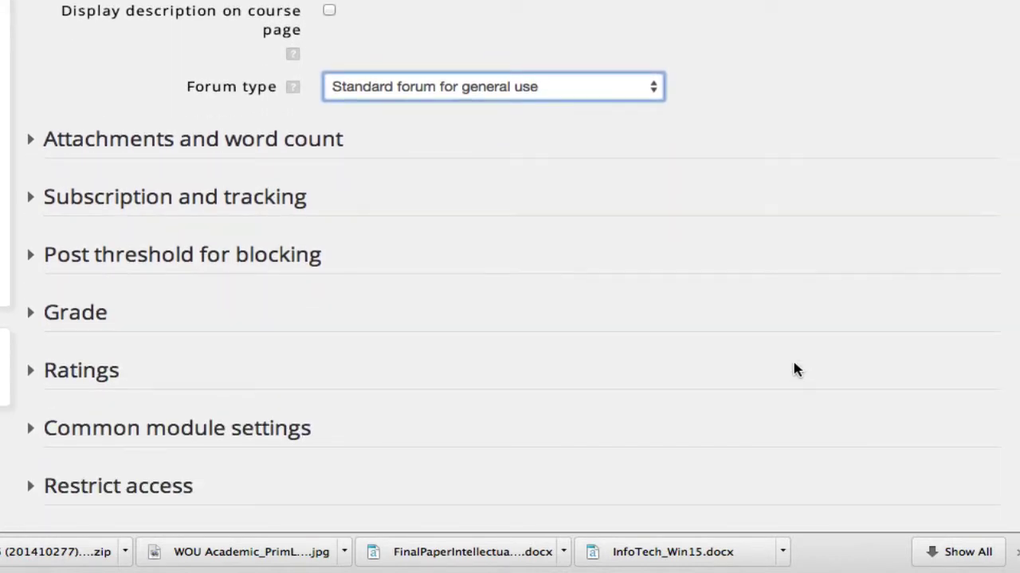
pyautogui.scroll(-1, 795, 369)
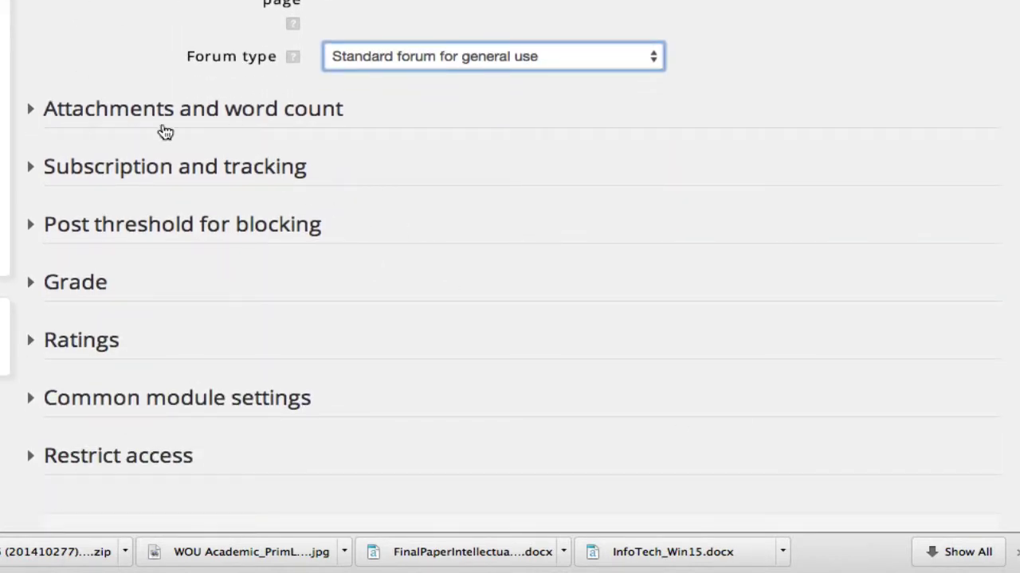
pyautogui.click(32, 112)
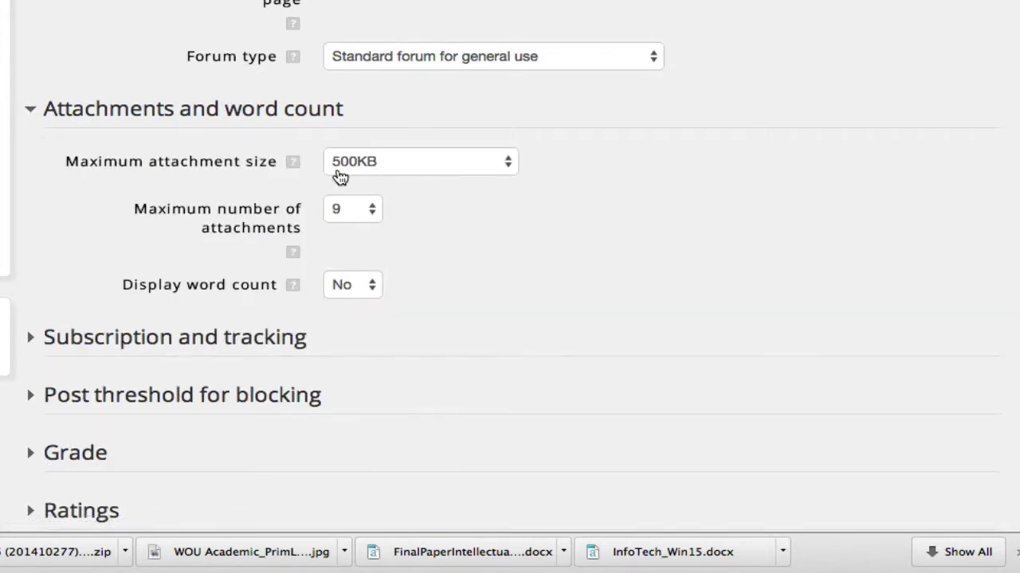
pyautogui.click(508, 163)
pyautogui.click(362, 40)
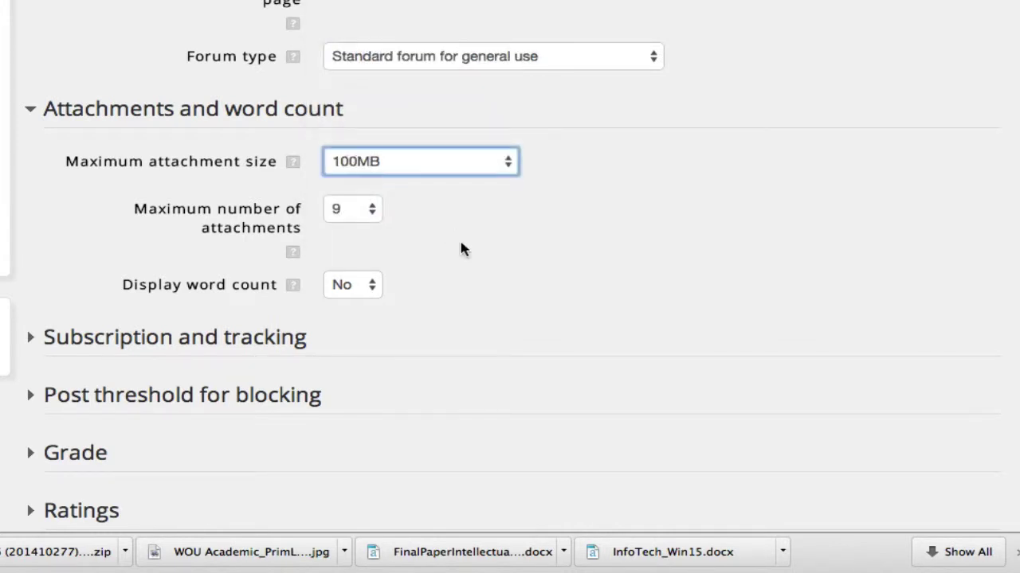
# Step: Save the new "Week 1 Readings" forum and display it
pyautogui.scroll(-4, 479, 300)
pyautogui.scroll(-1, 478, 300)
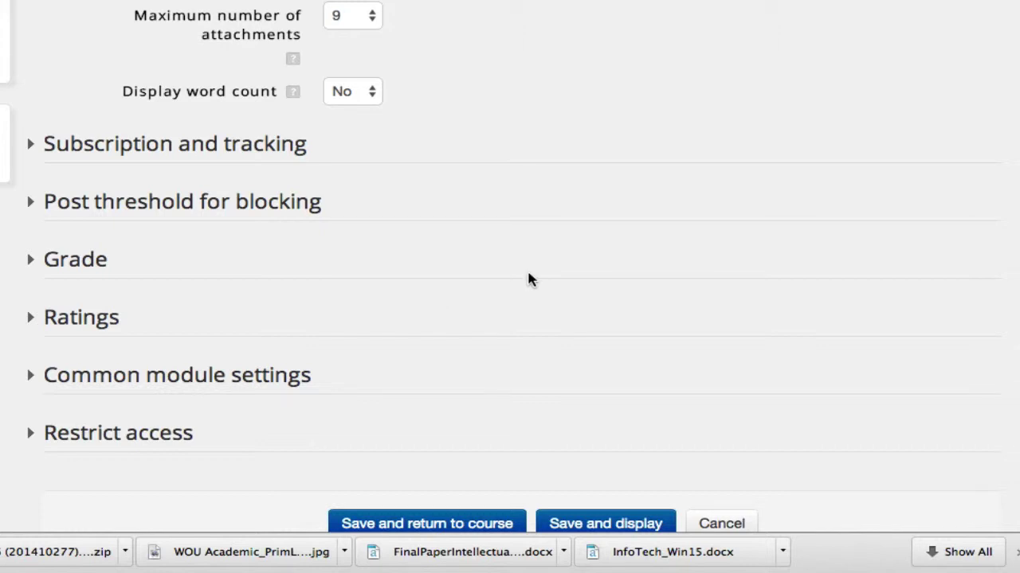
pyautogui.scroll(-3, 527, 276)
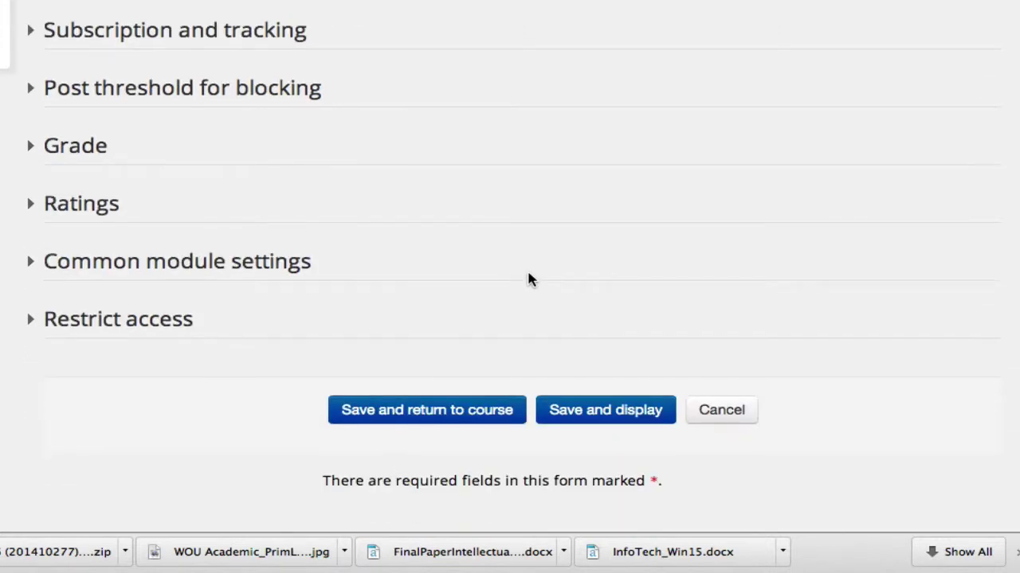
pyautogui.click(599, 412)
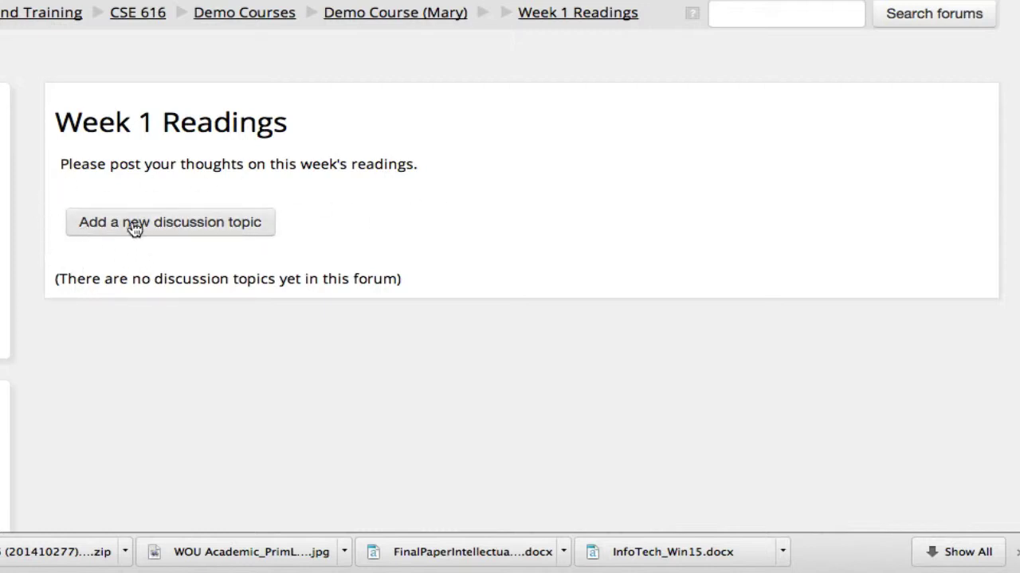
# Step: Start a new discussion topic with the poster's first name plus "thought" as subject and the message "These are my thoughts."
pyautogui.click(178, 228)
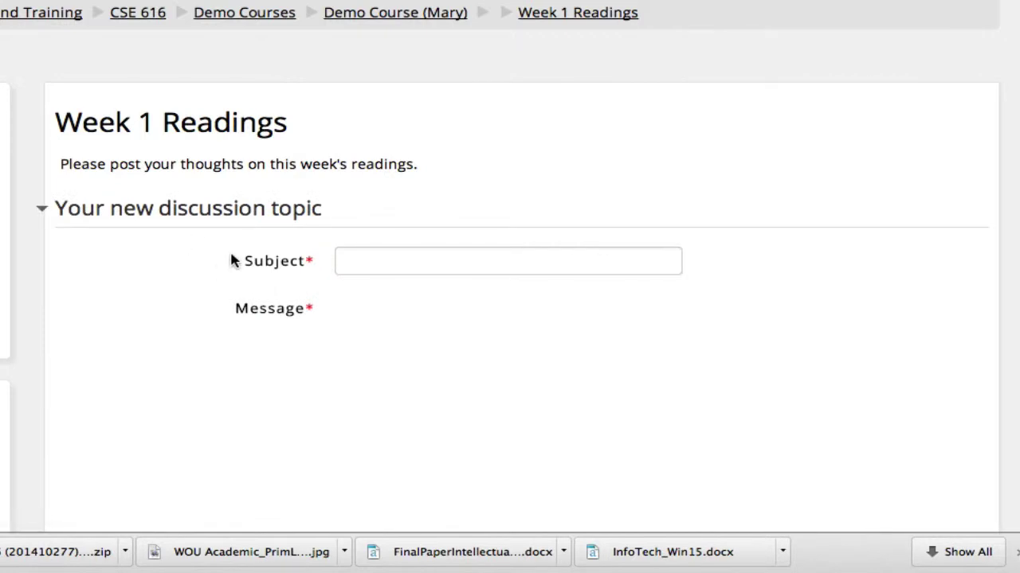
pyautogui.click(373, 257)
pyautogui.write('M')
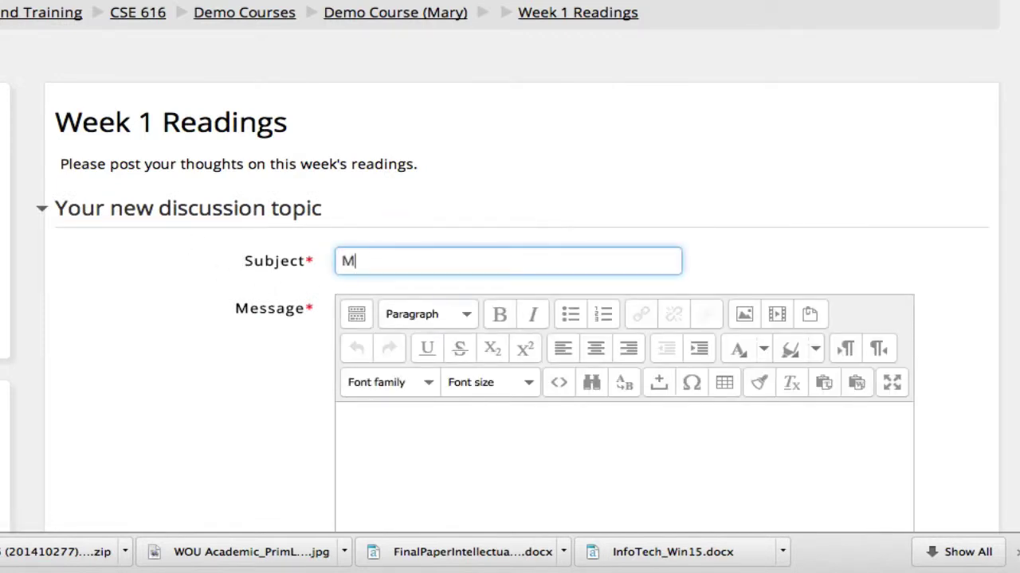
pyautogui.write("ary's thought")
pyautogui.scroll(-1, 435, 467)
pyautogui.click(414, 423)
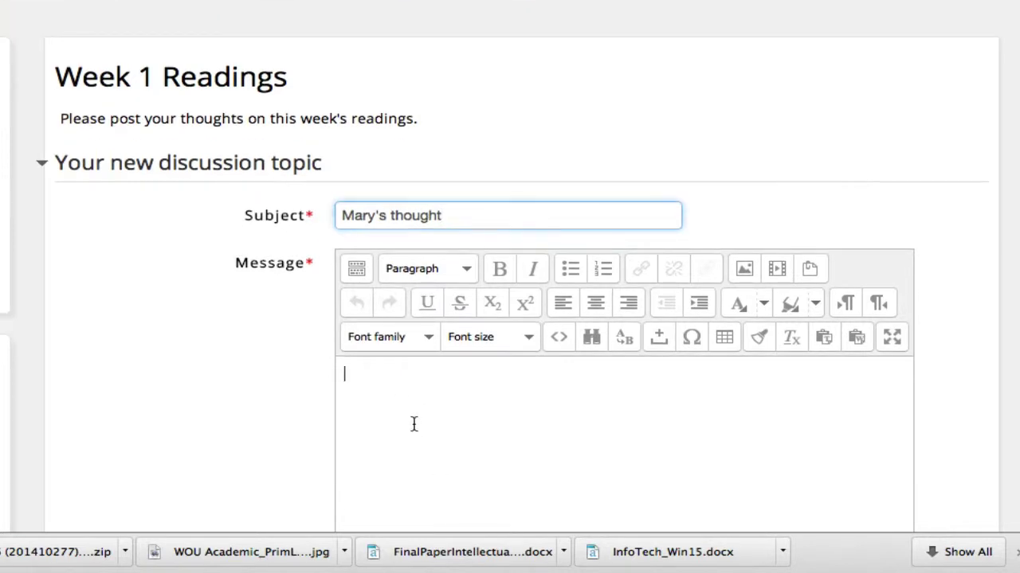
pyautogui.write('These are m')
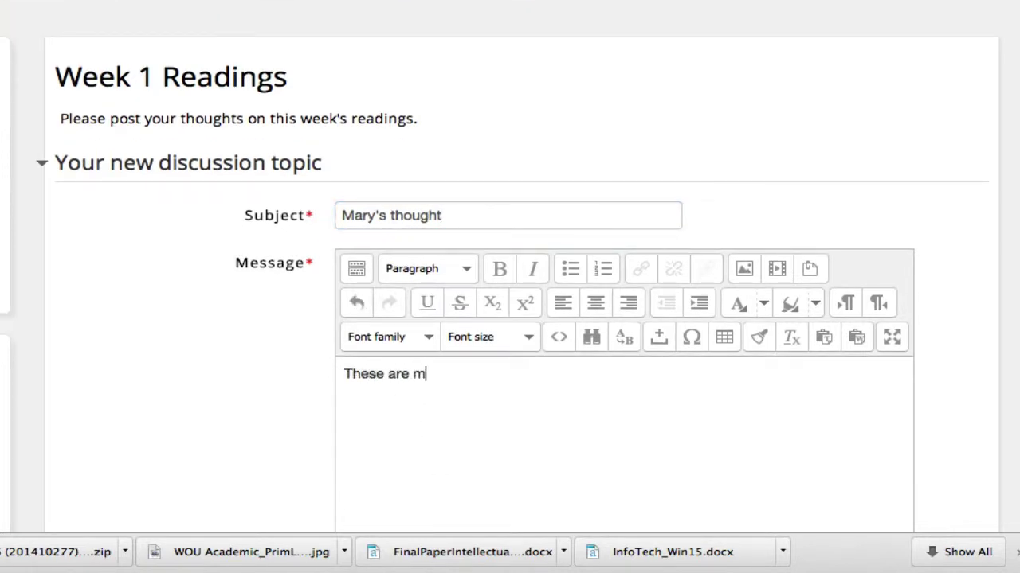
pyautogui.write('y thoughts.')
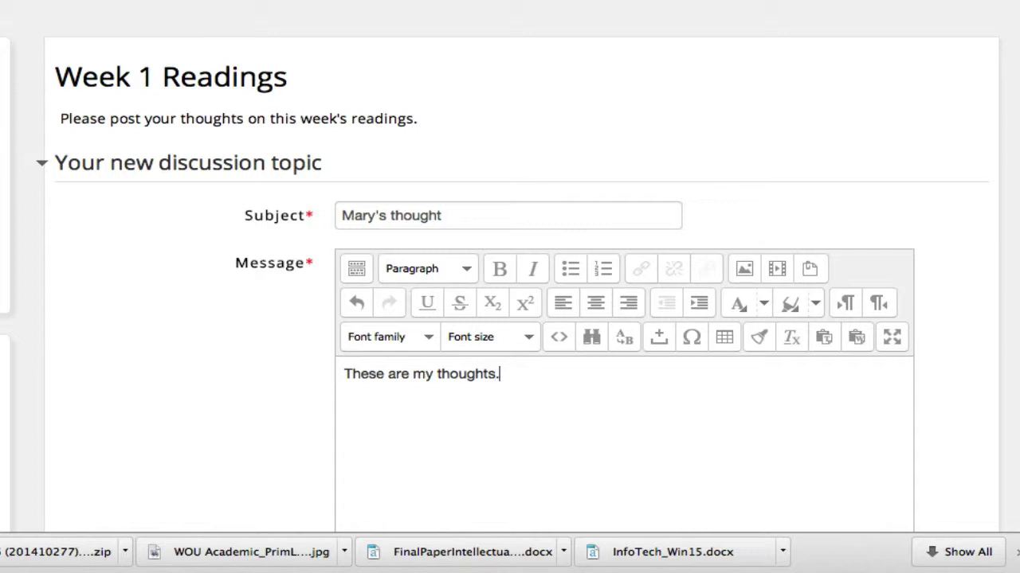
# Step: Set the topic's subscription to "I don't want email copies of posts to this forum"
pyautogui.scroll(-2, 244, 451)
pyautogui.scroll(-3, 243, 451)
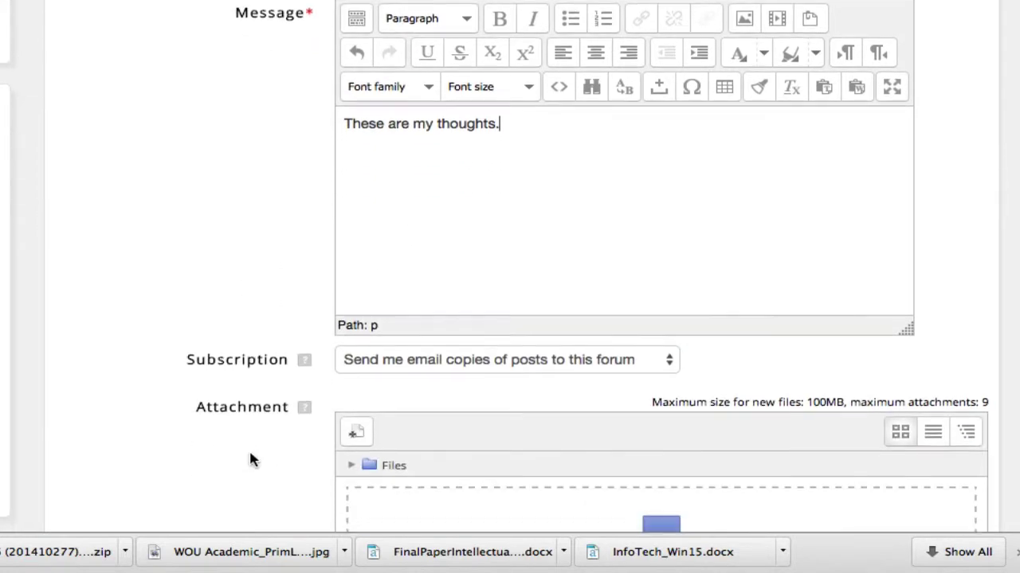
pyautogui.scroll(-1, 253, 459)
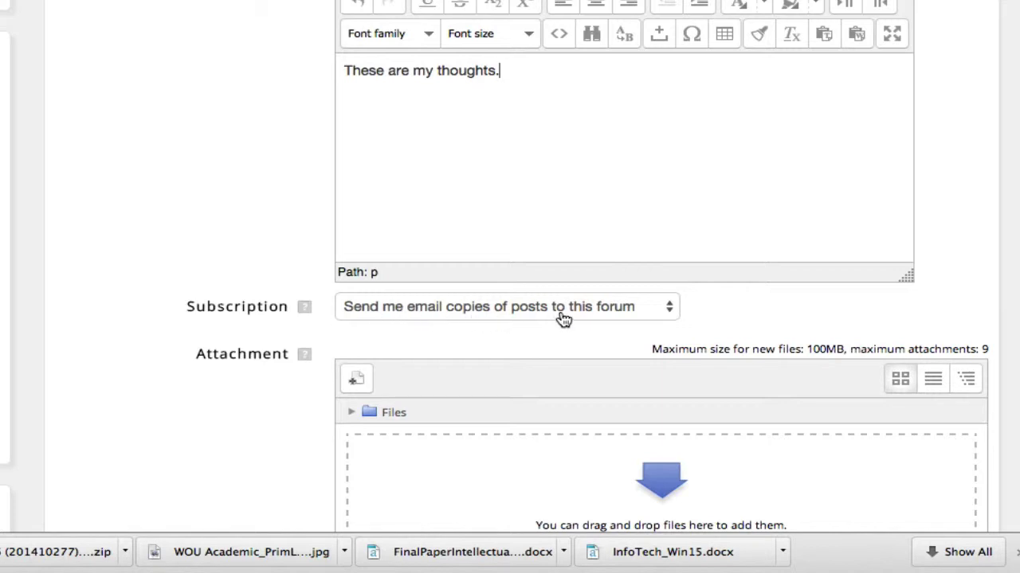
pyautogui.click(669, 309)
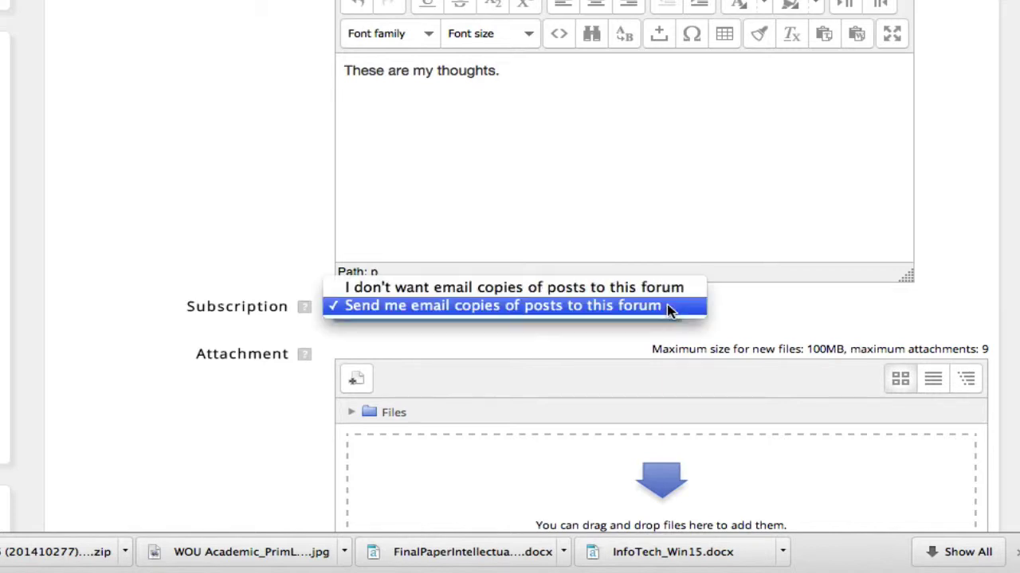
pyautogui.click(484, 288)
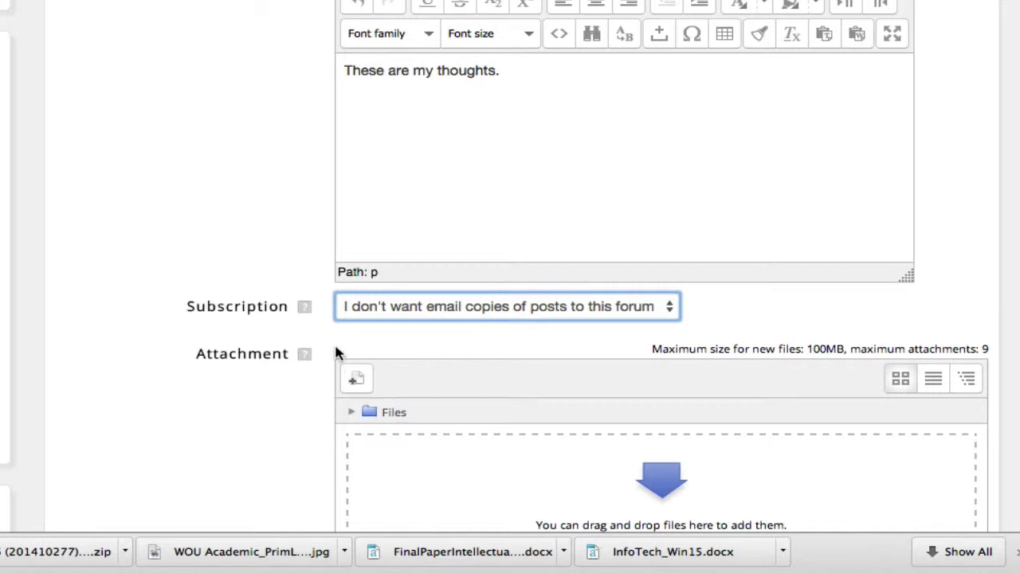
# Step: Post the new topic to the "Week 1 Readings" forum and continue to its discussion list
pyautogui.scroll(-1, 335, 354)
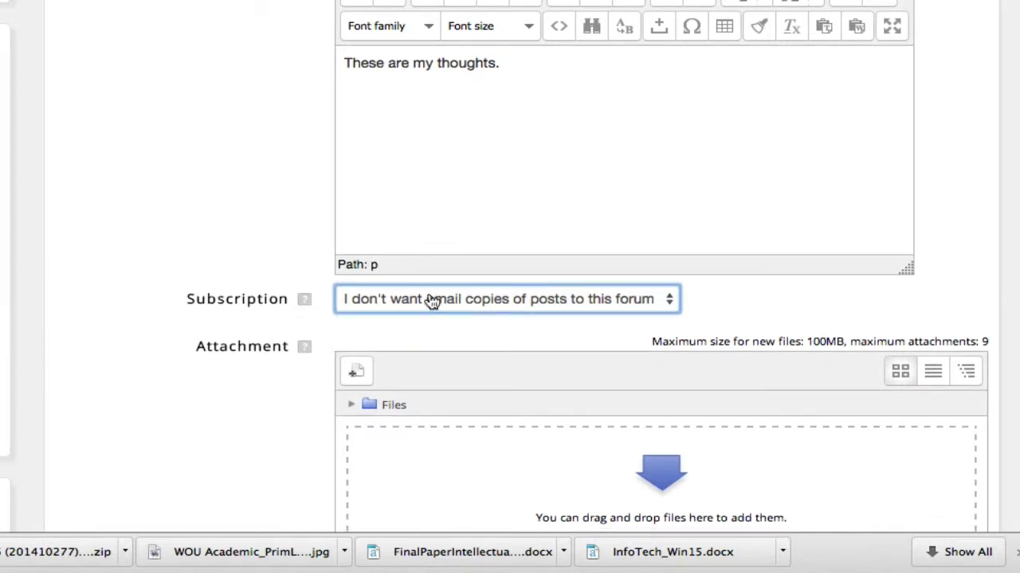
pyautogui.scroll(-3, 295, 343)
pyautogui.scroll(-5, 293, 343)
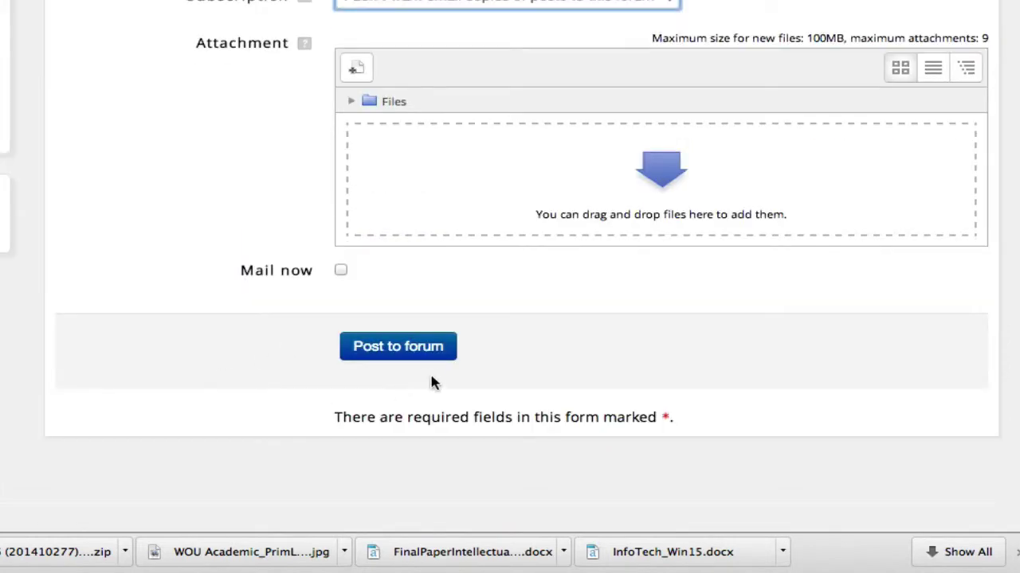
pyautogui.click(410, 347)
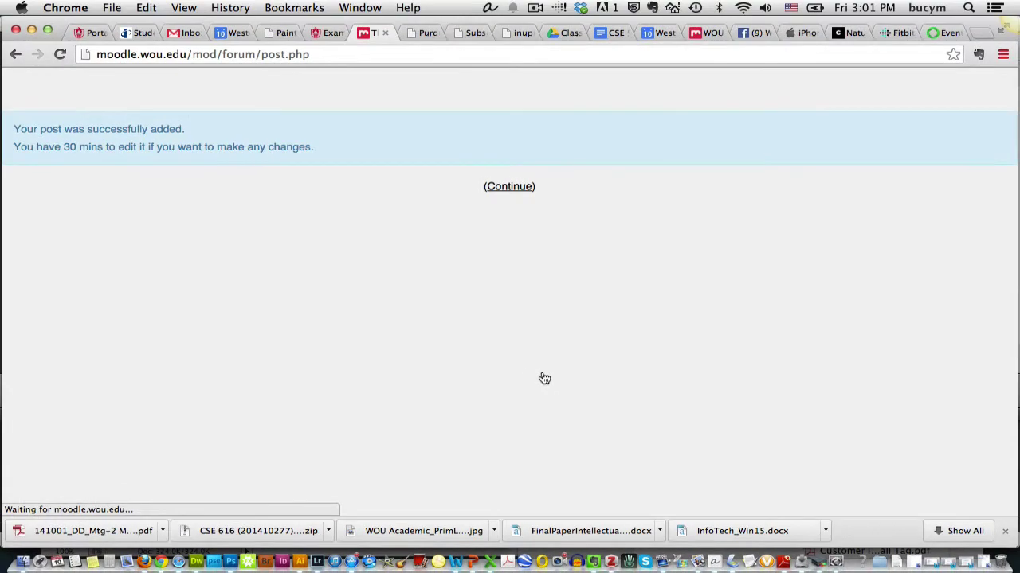
pyautogui.click(512, 189)
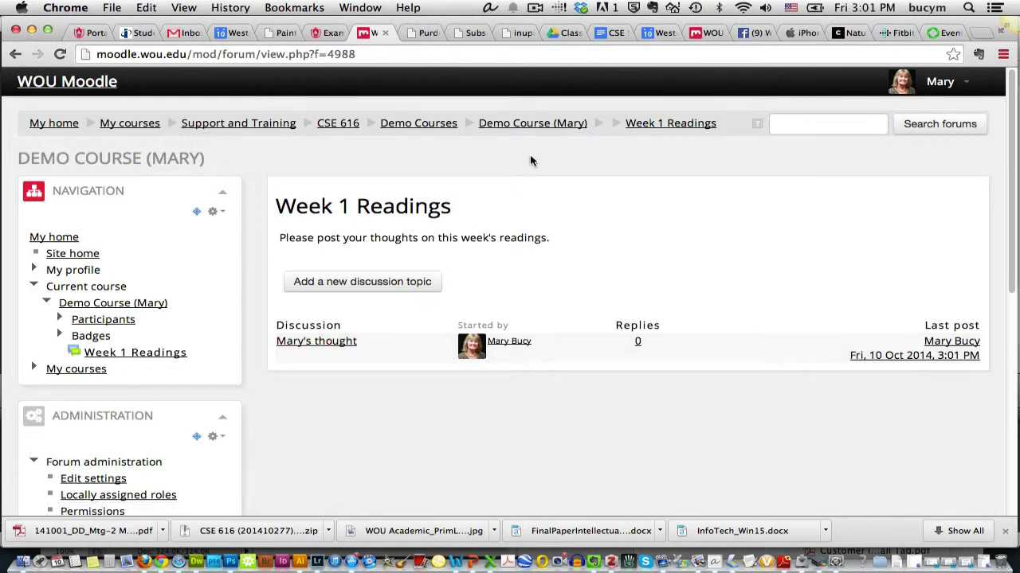
# Step: Return to the demo course page and look over the forums in the Week 1 and Forums sections
pyautogui.click(524, 127)
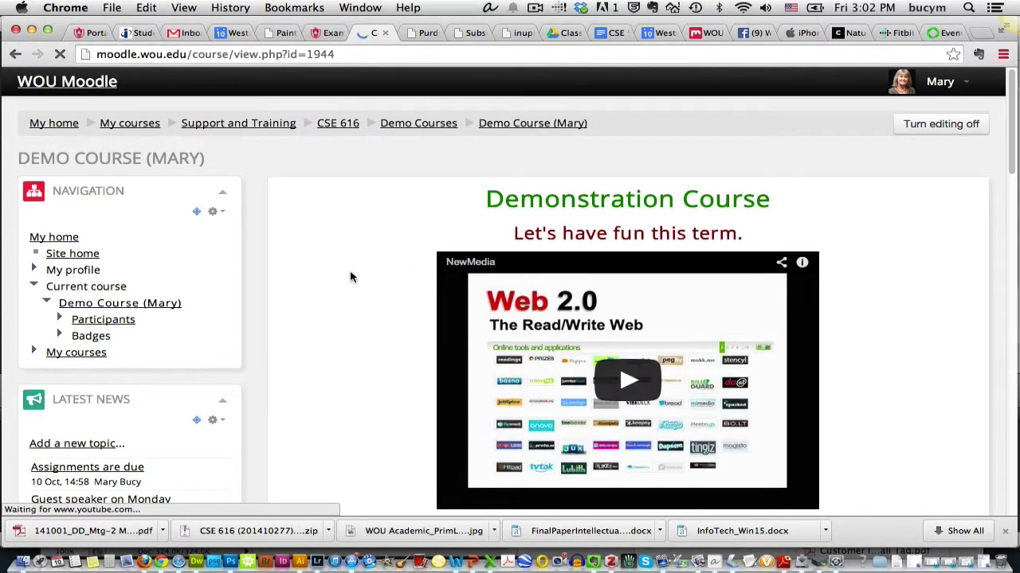
pyautogui.scroll(-5, 348, 277)
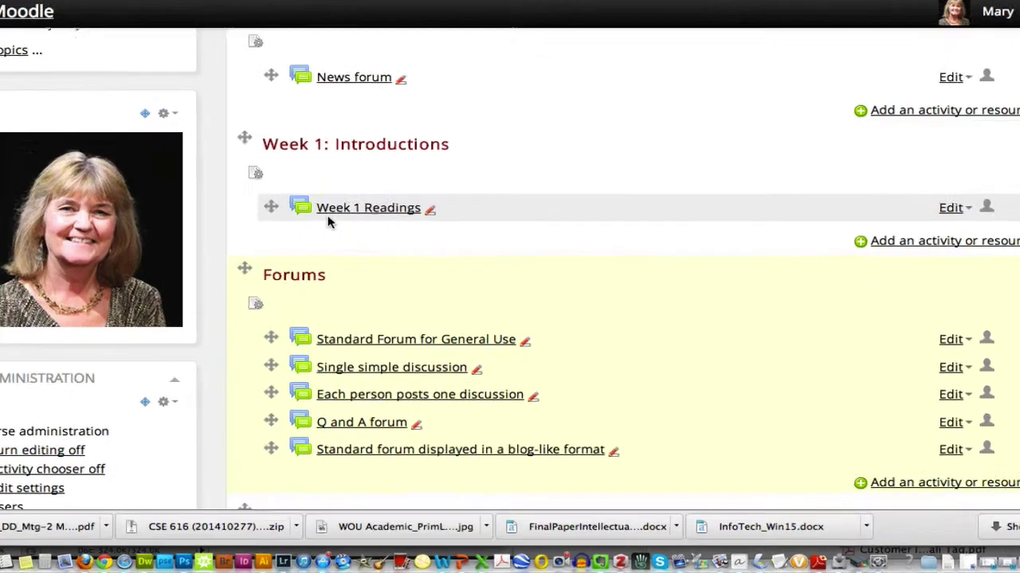
pyautogui.scroll(-1, 269, 12)
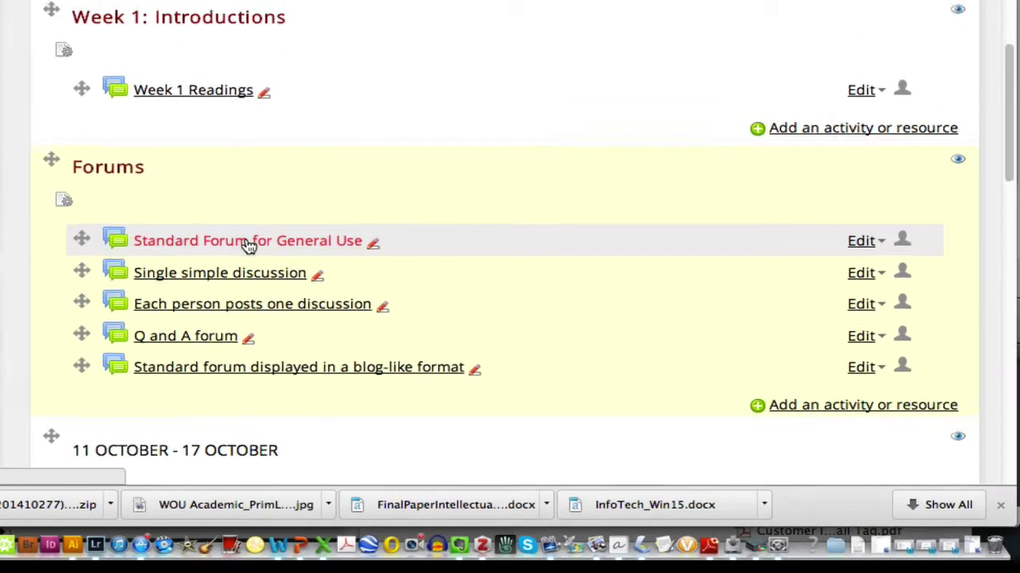
# Step: Go back to the course page and open the "Single simple discussion" forum in the Forums section
pyautogui.click(317, 120)
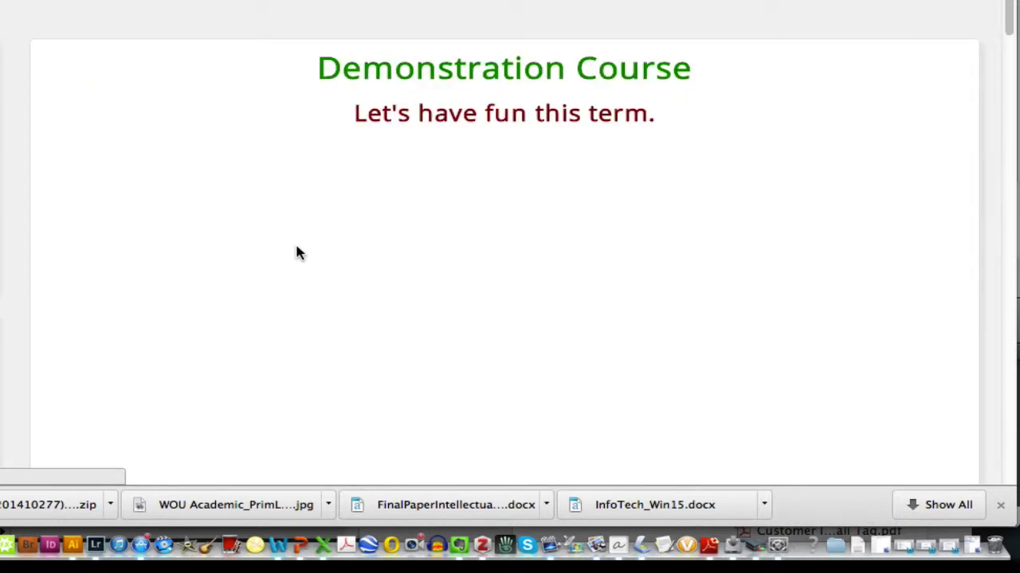
pyautogui.scroll(-4, 190, 244)
pyautogui.scroll(-5, 188, 249)
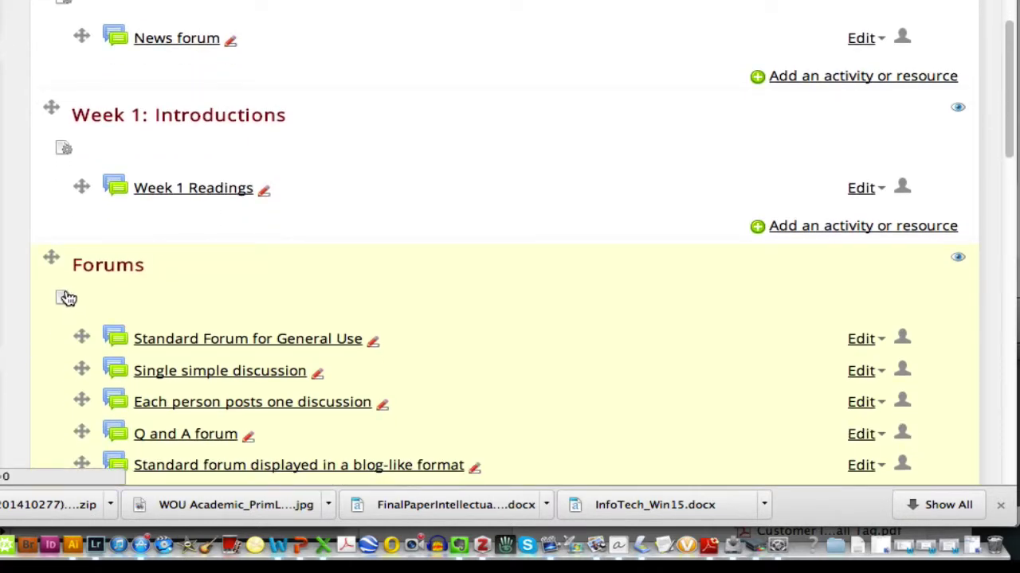
pyautogui.scroll(-1, 66, 291)
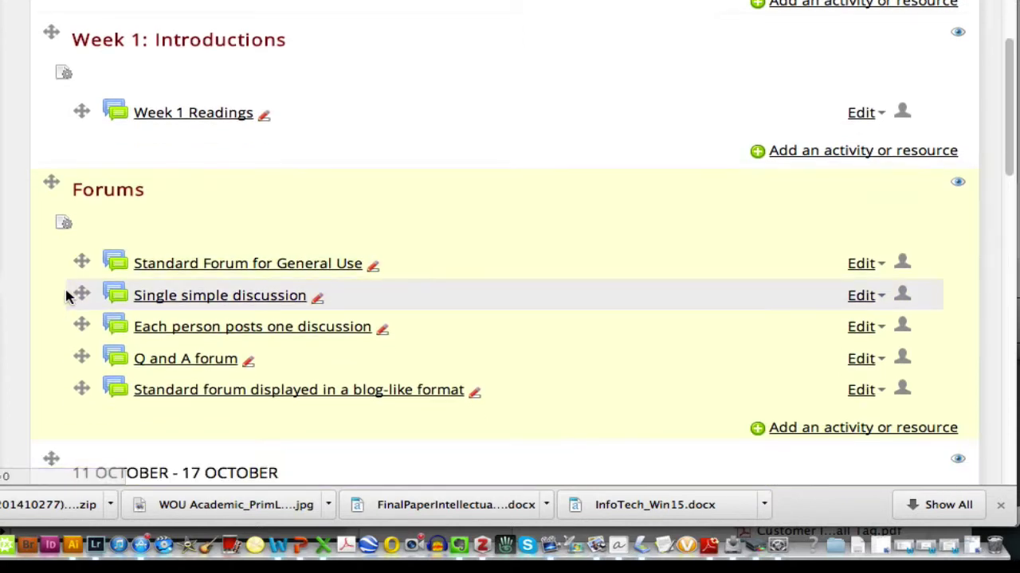
pyautogui.click(218, 299)
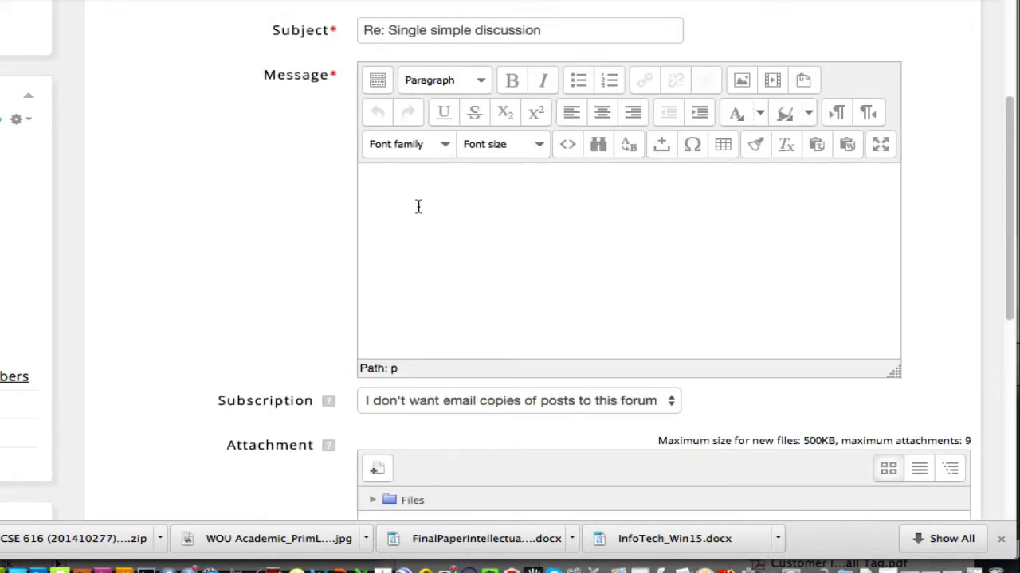
# Step: Post the reply "These are my ideas." to the single simple discussion and continue past the confirmation page
pyautogui.click(417, 205)
pyautogui.write('These are my ideas')
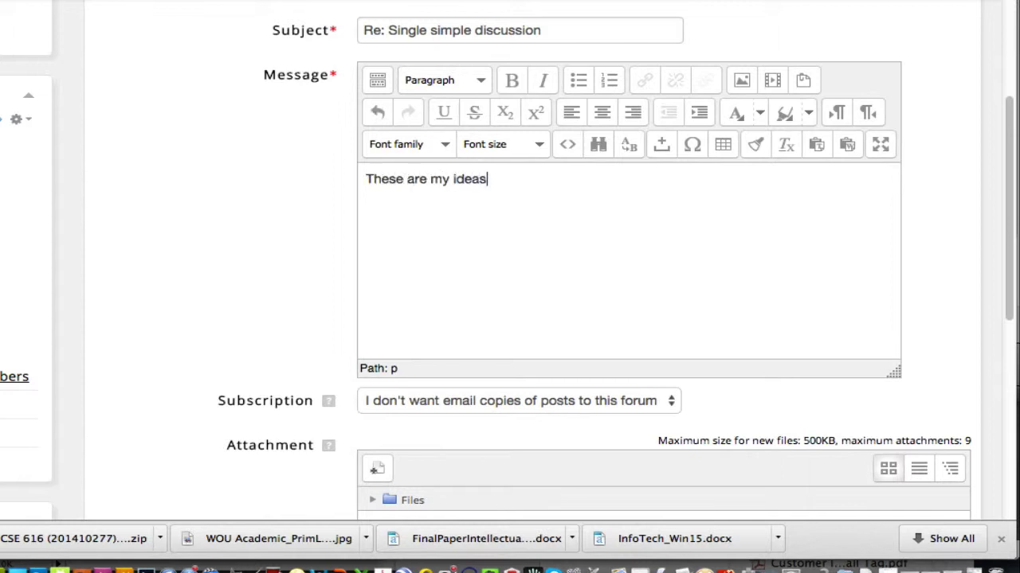
pyautogui.write('.')
pyautogui.scroll(-5, 595, 260)
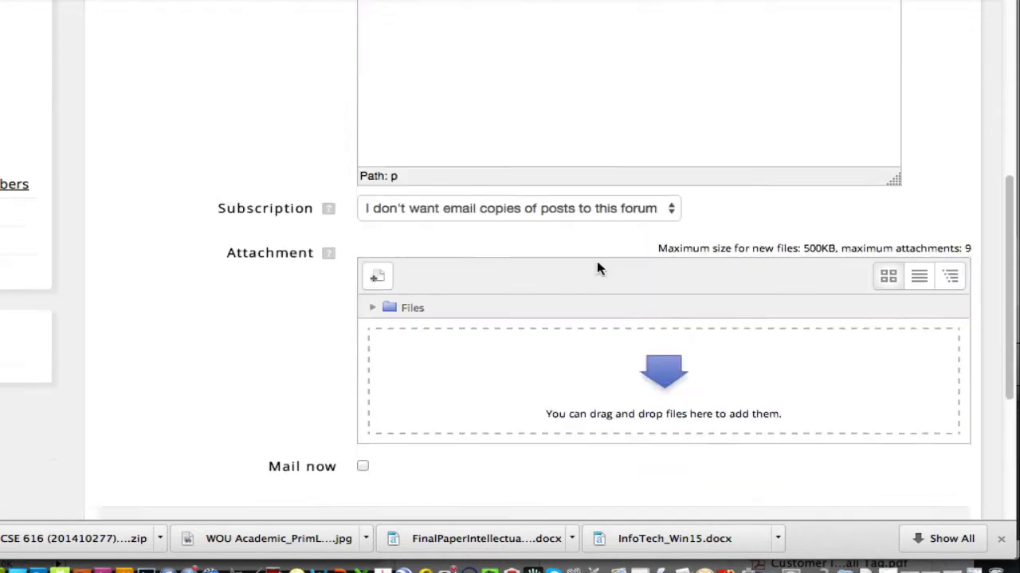
pyautogui.click(395, 377)
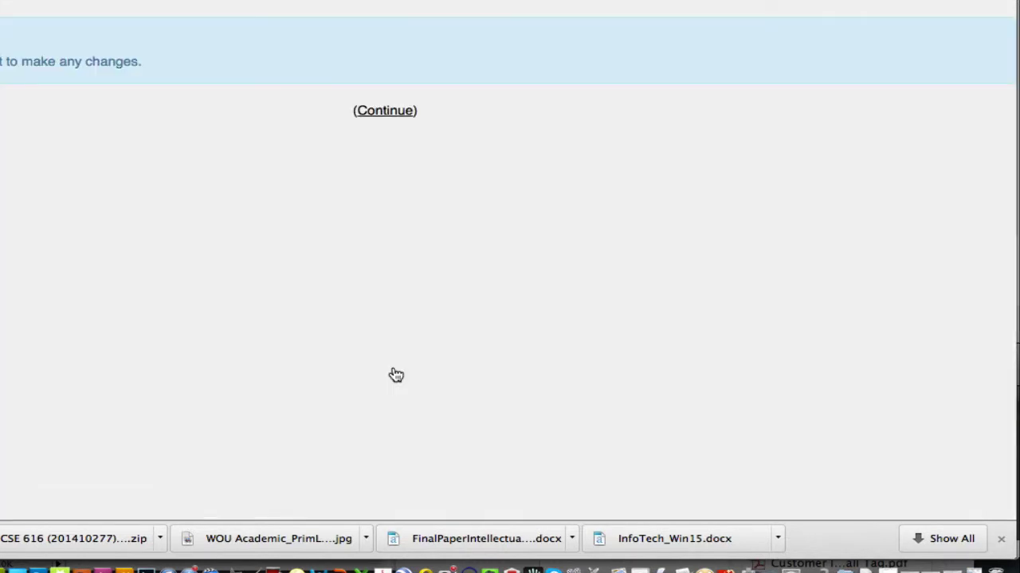
pyautogui.click(384, 110)
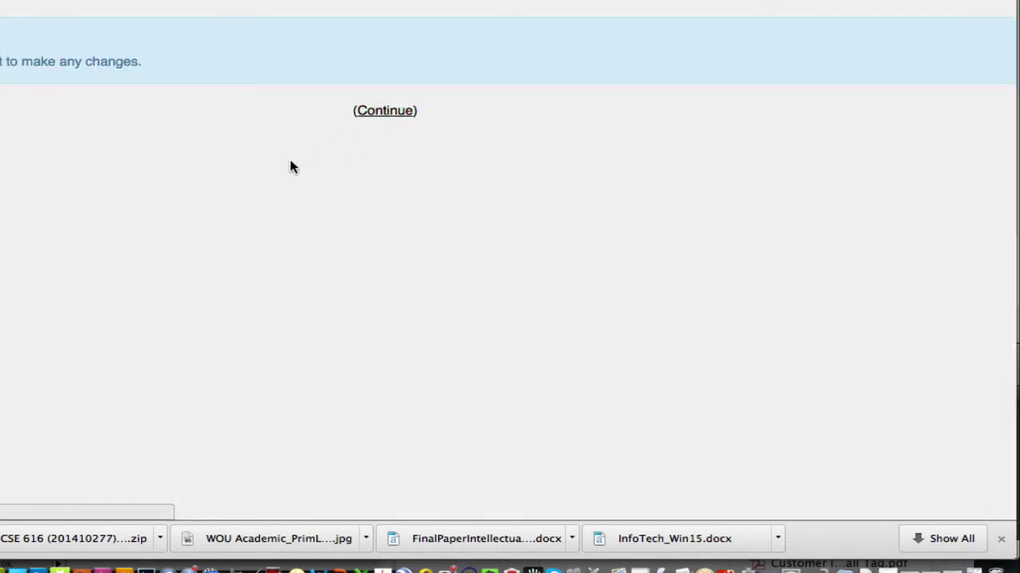
# Step: Post another reply to the single simple discussion with the message "Another click."
pyautogui.scroll(5, 294, 164)
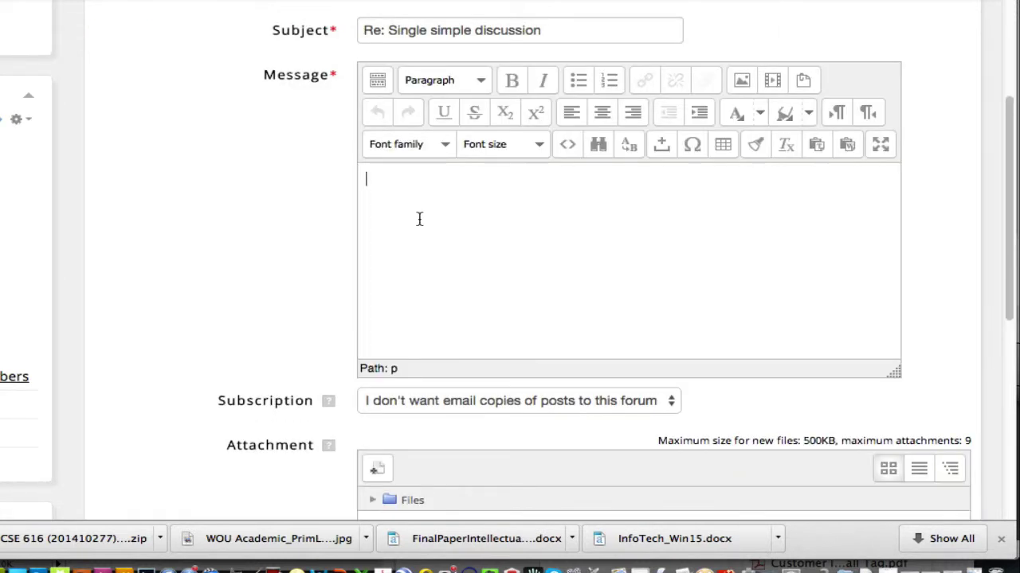
pyautogui.click(419, 219)
pyautogui.write('Another')
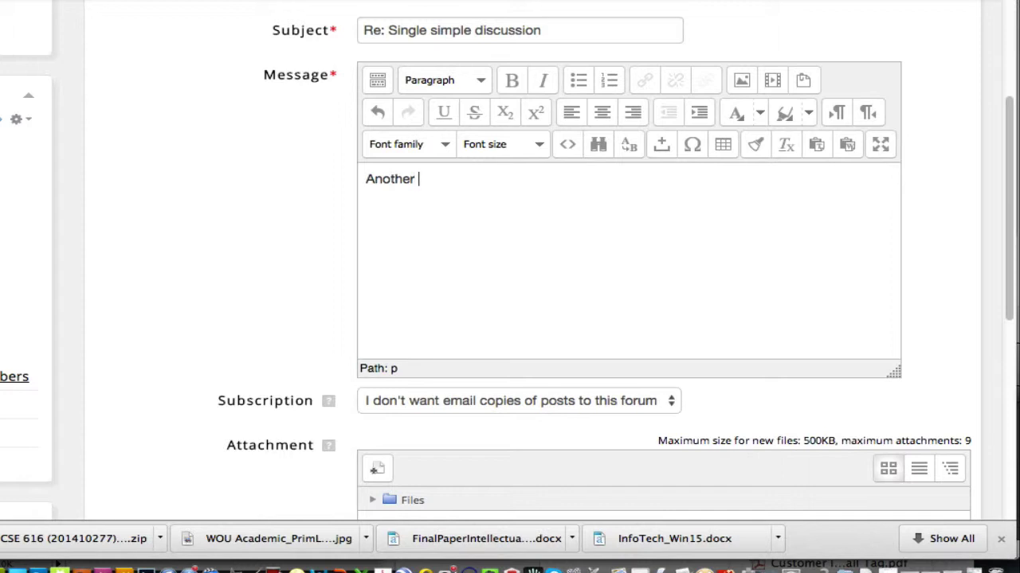
pyautogui.write(' click.')
pyautogui.scroll(-5, 505, 315)
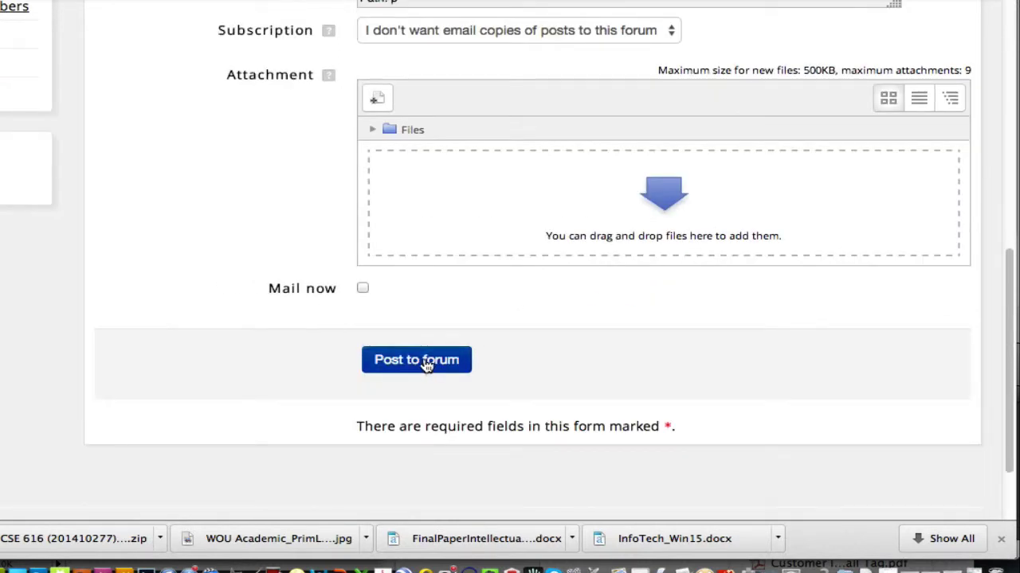
pyautogui.click(428, 363)
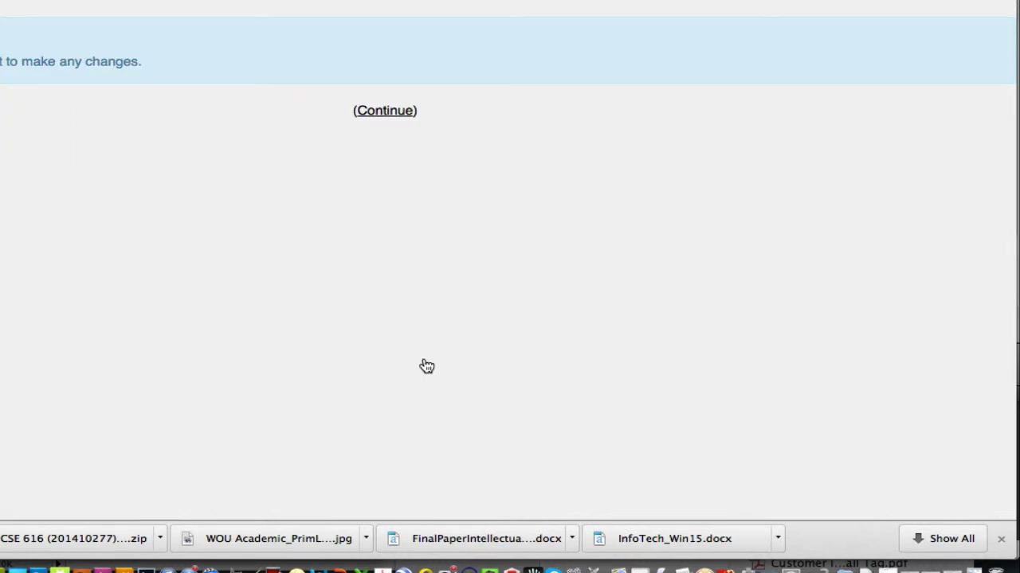
# Step: Continue past the confirmation page and look over the nested replies in the single simple discussion
pyautogui.click(377, 111)
pyautogui.scroll(5, 316, 191)
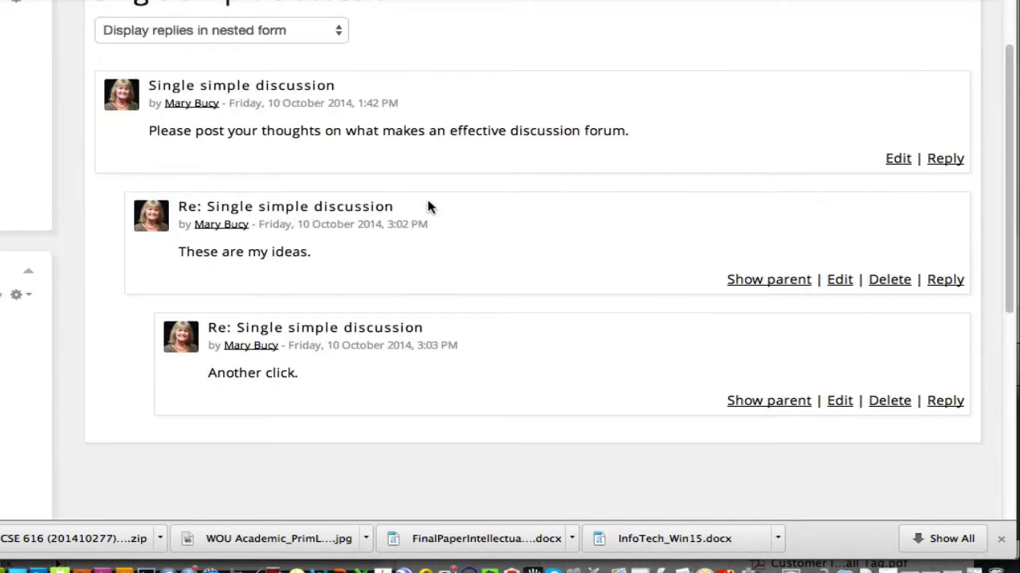
pyautogui.scroll(2, 427, 207)
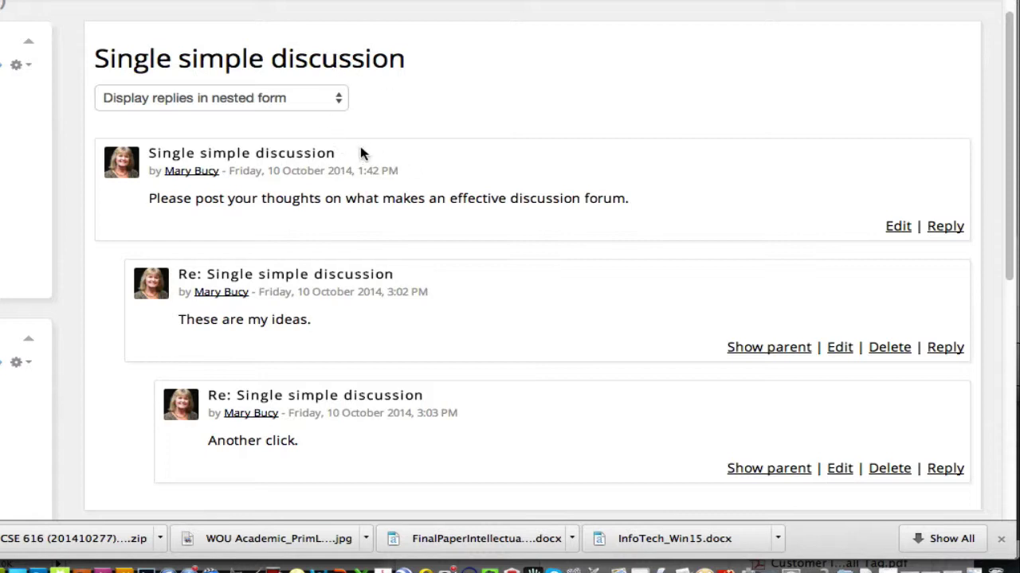
pyautogui.scroll(3, 388, 134)
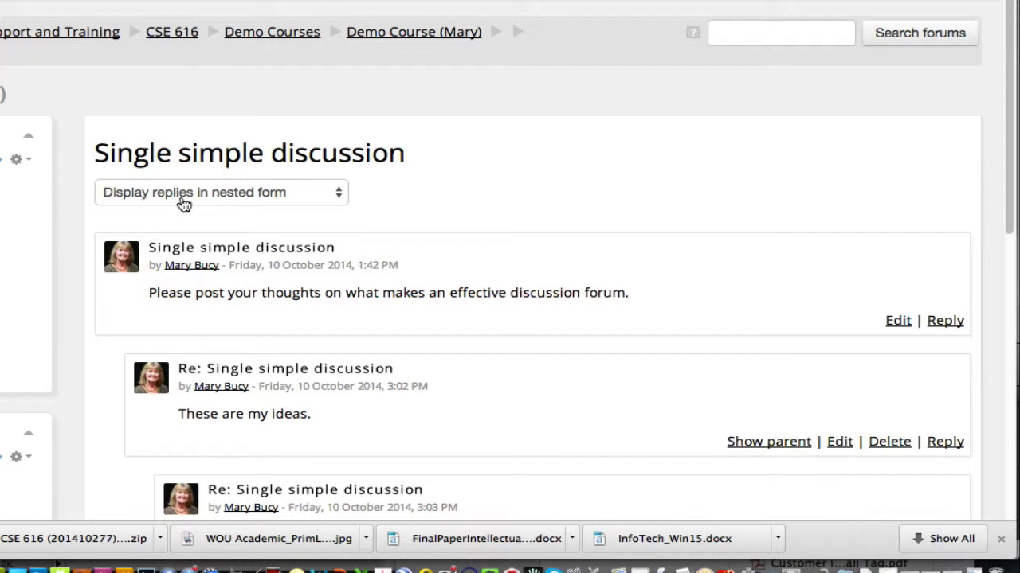
# Step: Display the single simple discussion's replies flat, with newest first, and look over their order
pyautogui.click(341, 193)
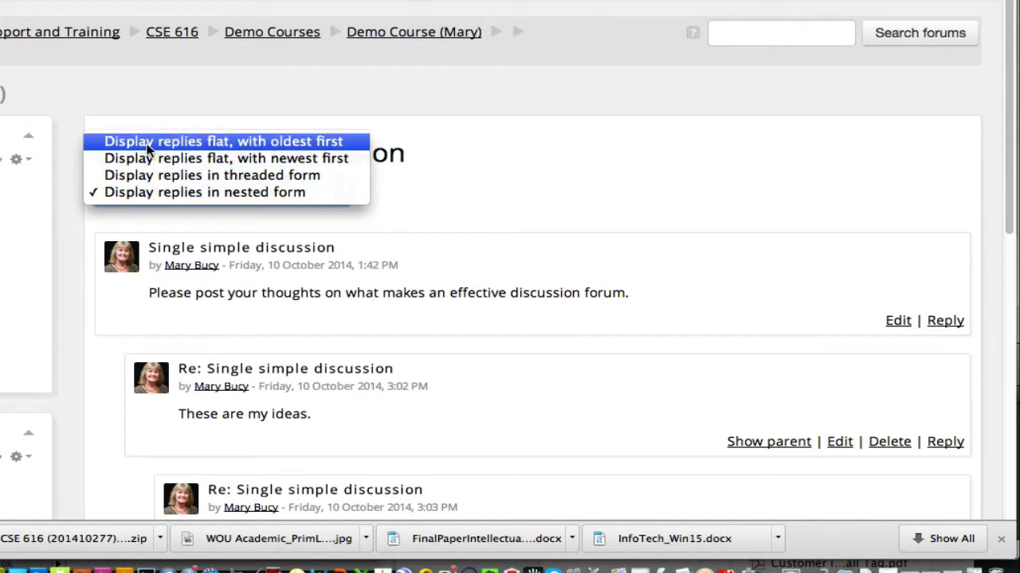
pyautogui.click(268, 160)
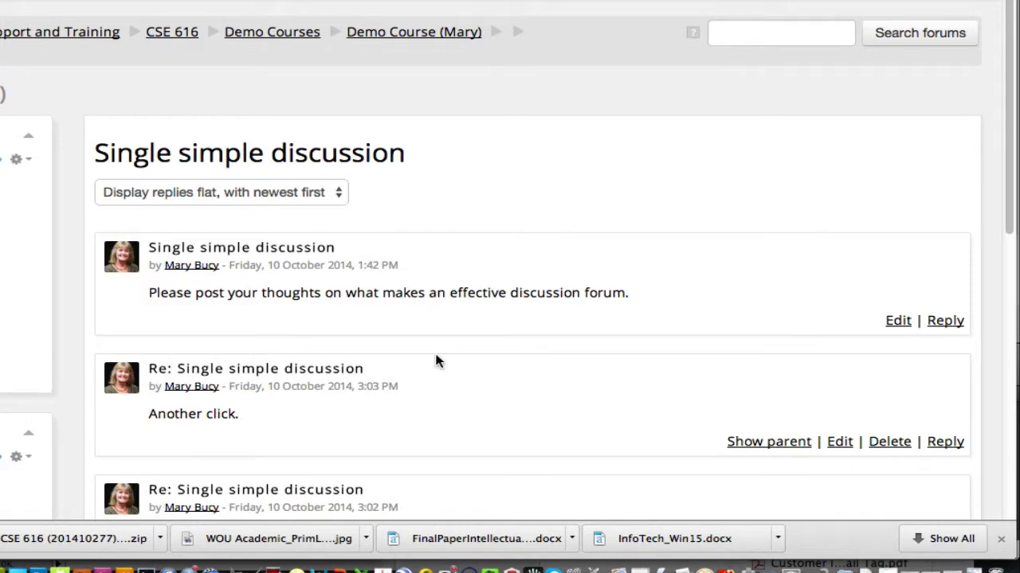
pyautogui.scroll(-2, 436, 359)
pyautogui.scroll(-1, 474, 374)
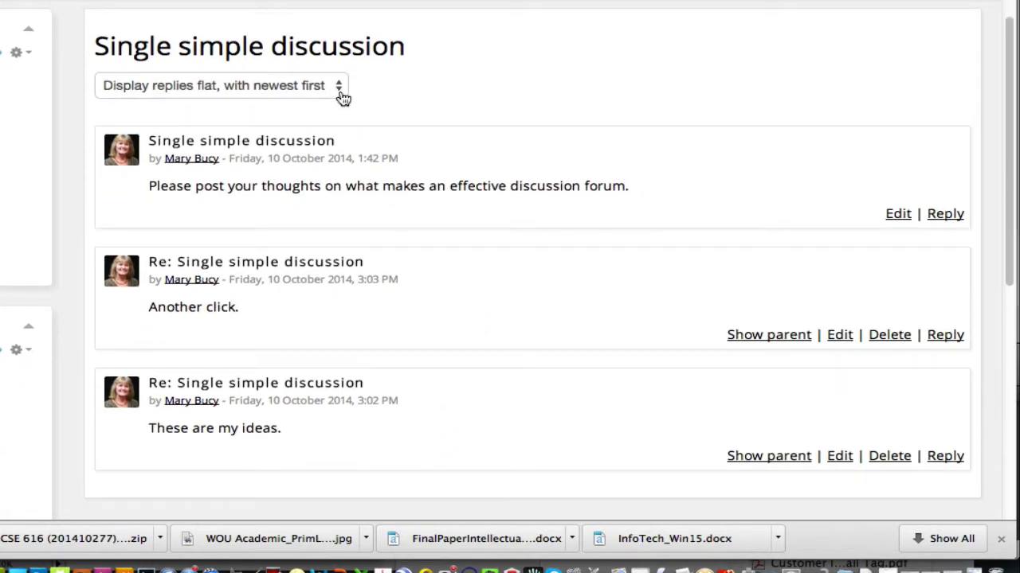
pyautogui.scroll(3, 458, 263)
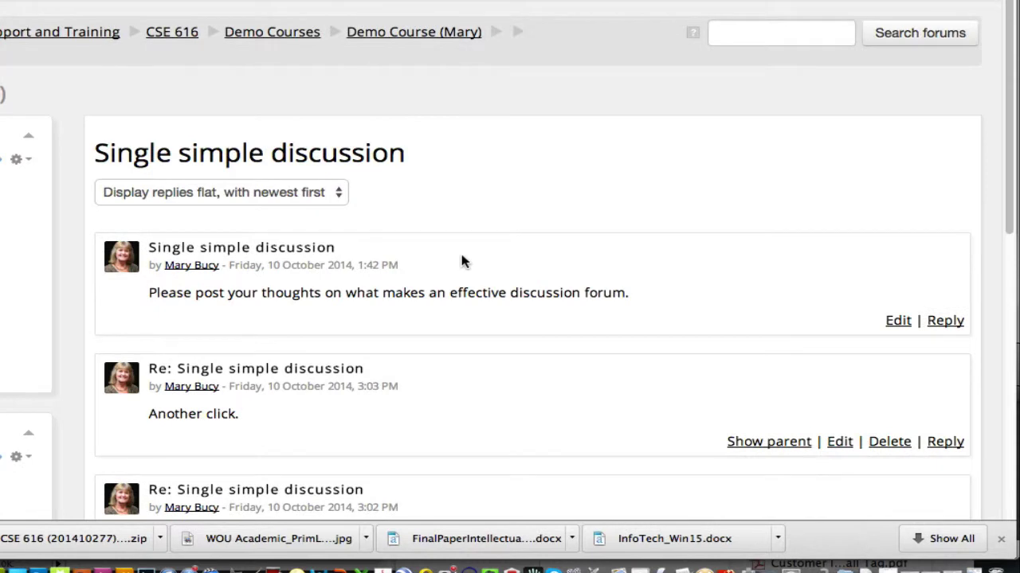
# Step: Return to the demo course page and open the "Each person posts one discussion" forum in the Forums section
pyautogui.click(290, 37)
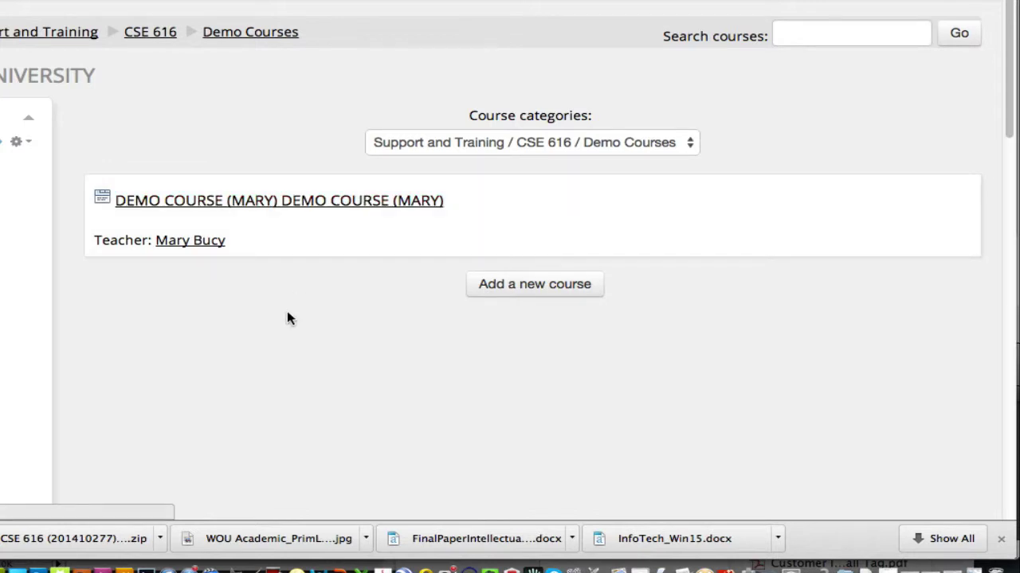
pyautogui.scroll(-3, 263, 318)
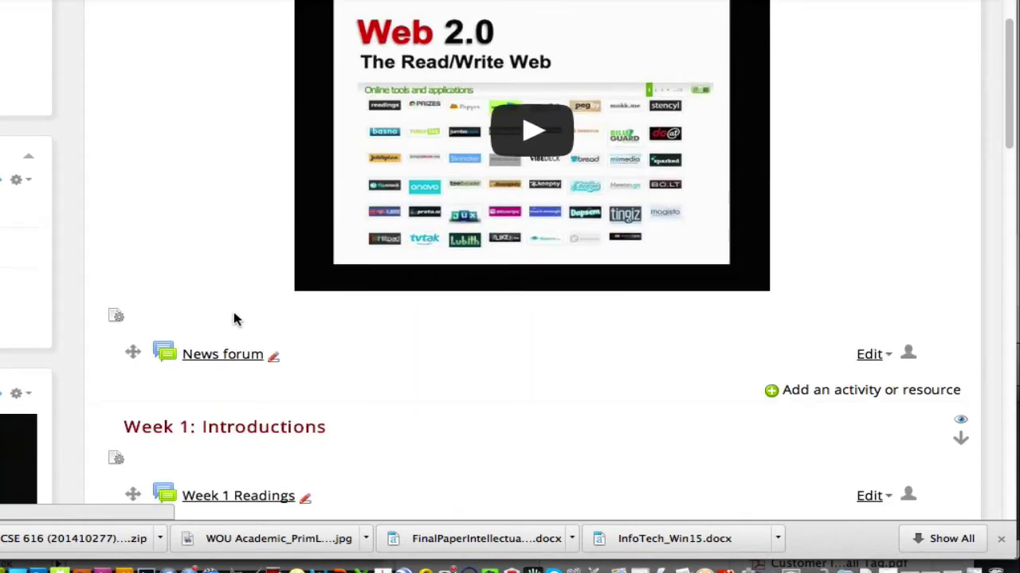
pyautogui.scroll(-6, 233, 318)
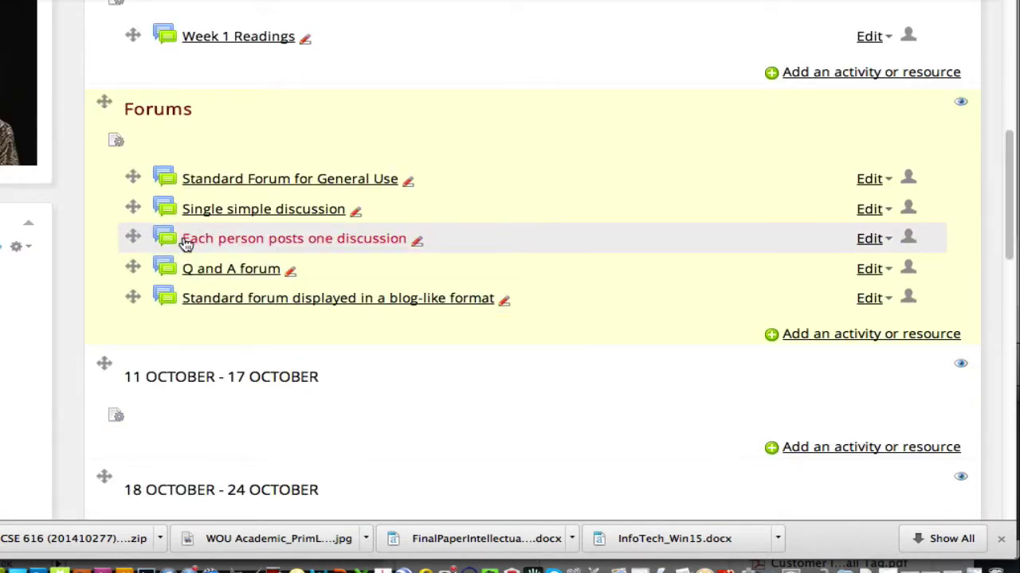
pyautogui.click(308, 245)
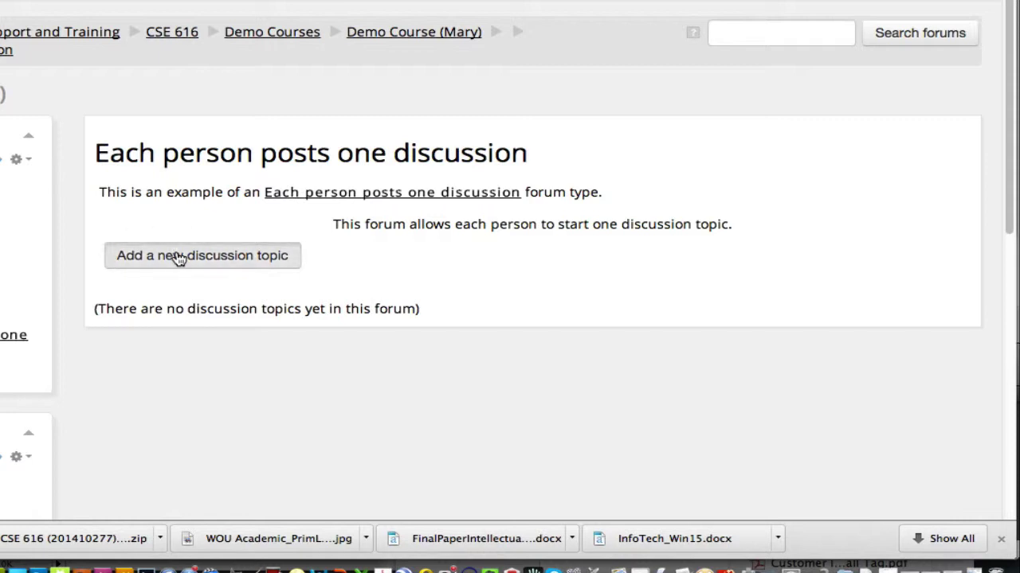
# Step: Start a new discussion topic, entering the poster's first name with "response" as the subject and a one-sentence message saying whose response it is
pyautogui.click(127, 259)
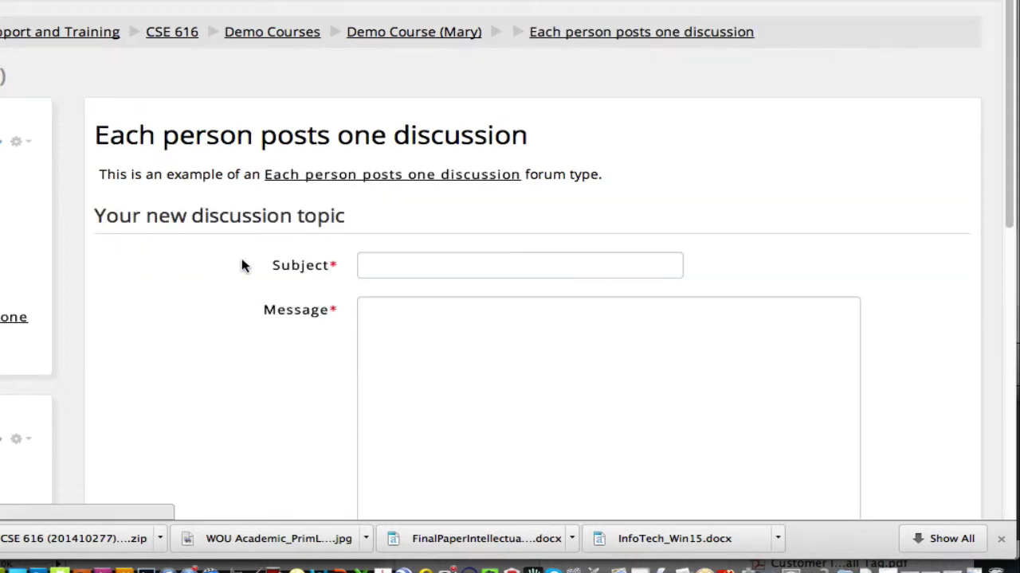
pyautogui.click(394, 269)
pyautogui.write('M')
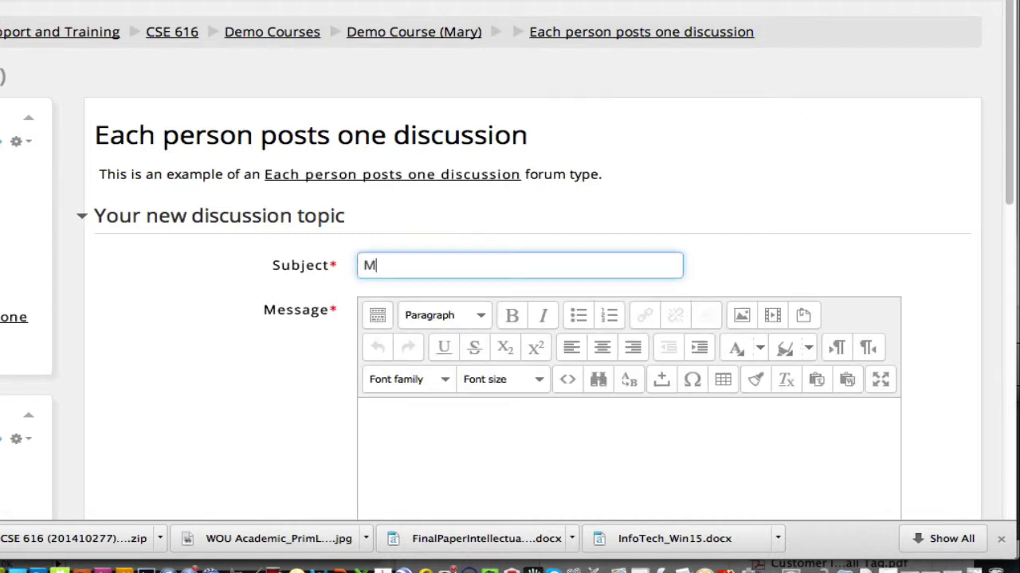
pyautogui.write("ary's rsponse")
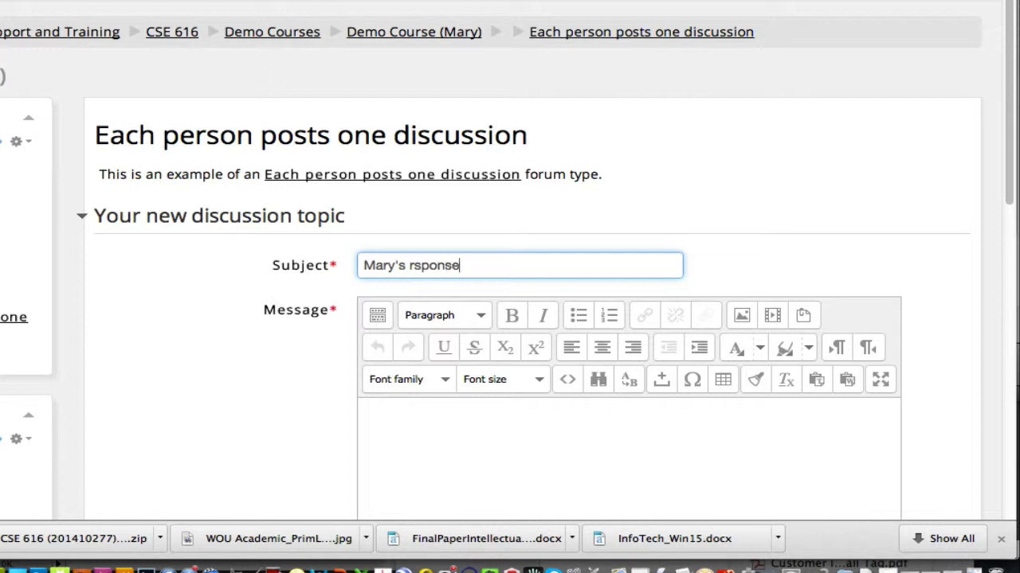
pyautogui.click(413, 266)
pyautogui.write('e')
pyautogui.click(401, 415)
pyautogui.write('This')
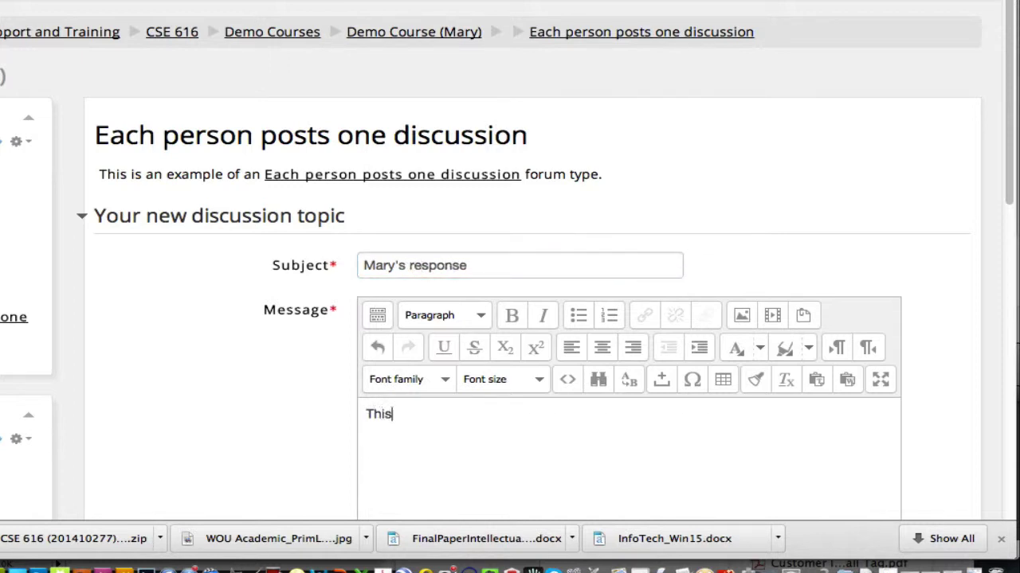
pyautogui.write(" is Mary's response.")
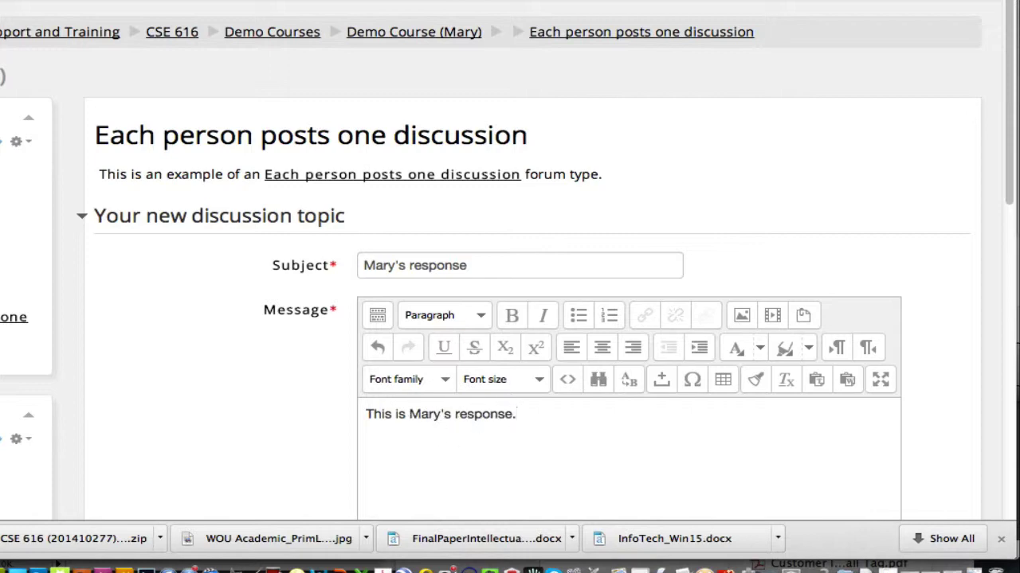
# Step: Set the subscription to "I don't want email copies of posts to this forum", post the topic and continue past the confirmation page
pyautogui.scroll(-10, 483, 444)
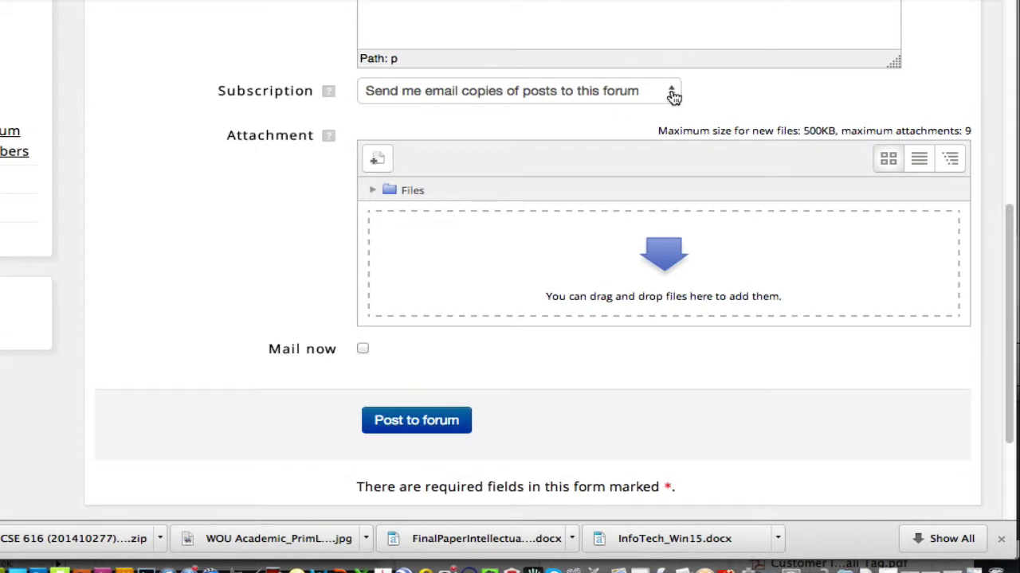
pyautogui.click(673, 95)
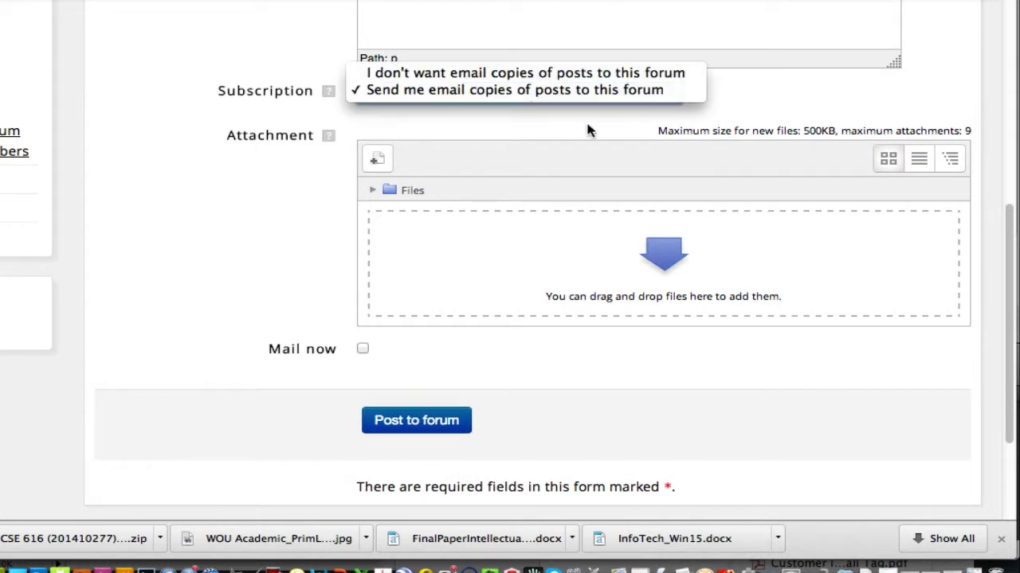
pyautogui.click(477, 71)
pyautogui.click(421, 423)
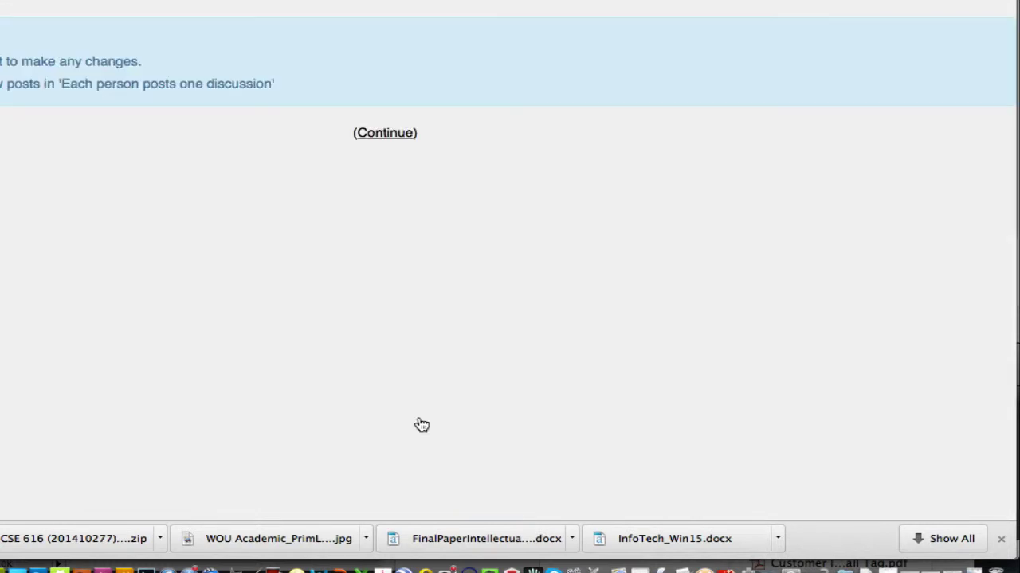
pyautogui.click(398, 134)
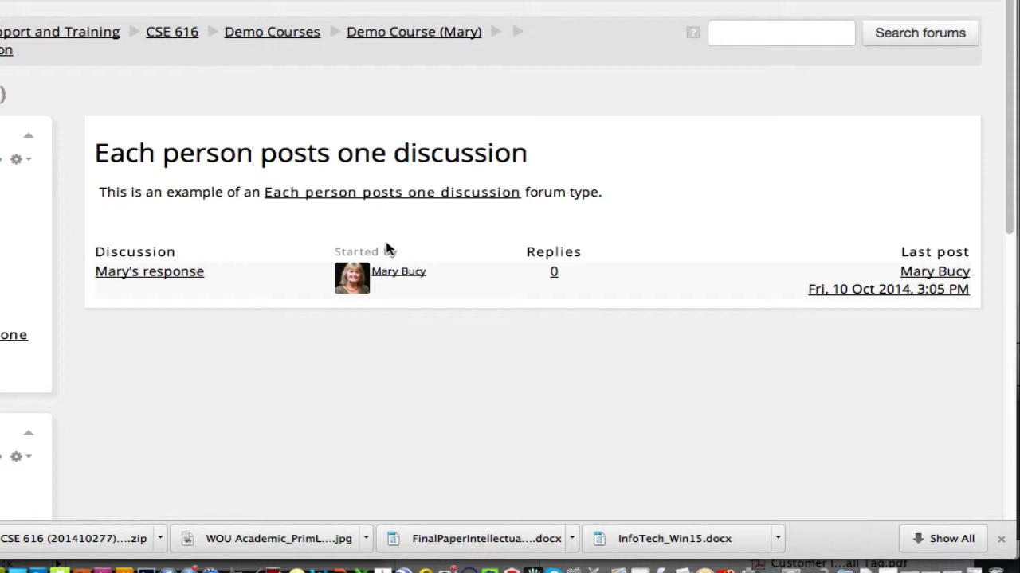
# Step: Look at the newly posted discussion, then reopen the "Each person posts one discussion" forum from the course page
pyautogui.click(184, 274)
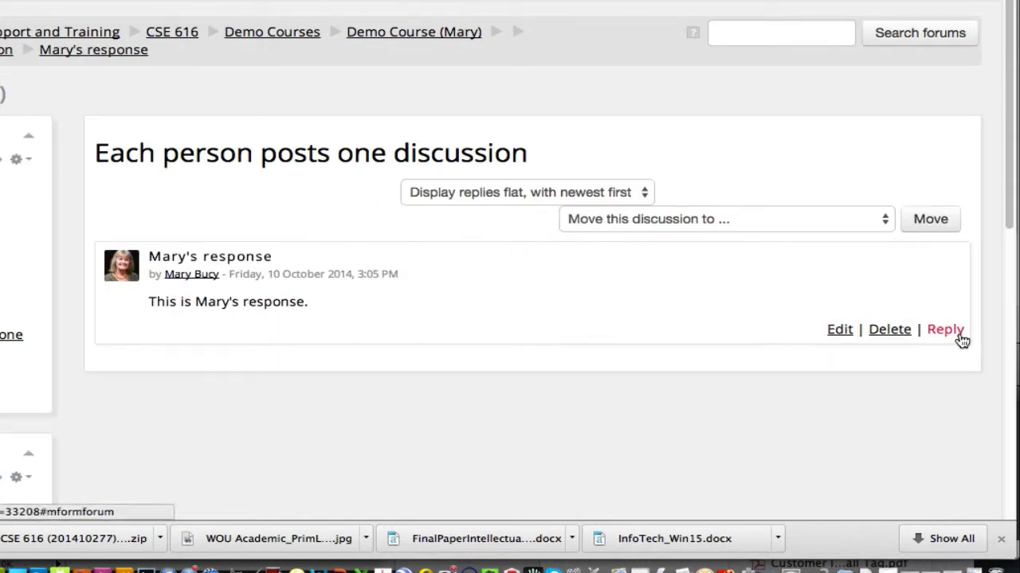
pyautogui.click(410, 36)
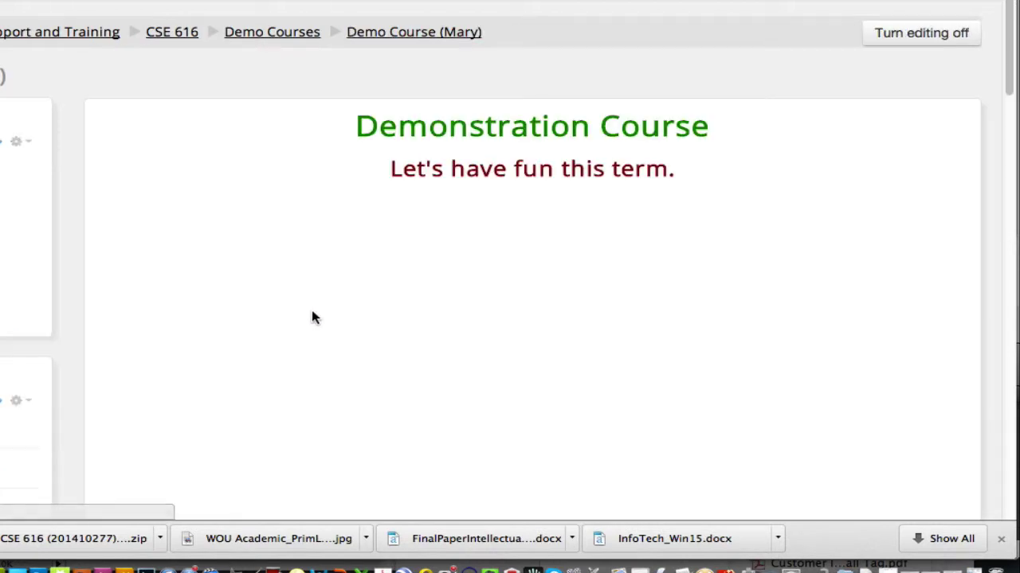
pyautogui.scroll(-10, 263, 296)
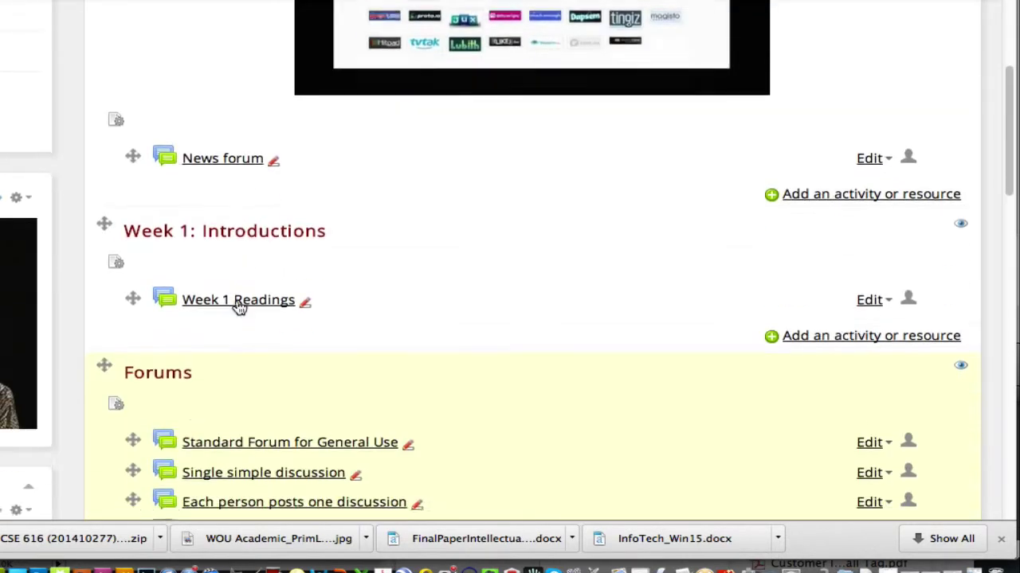
pyautogui.scroll(-1, 282, 318)
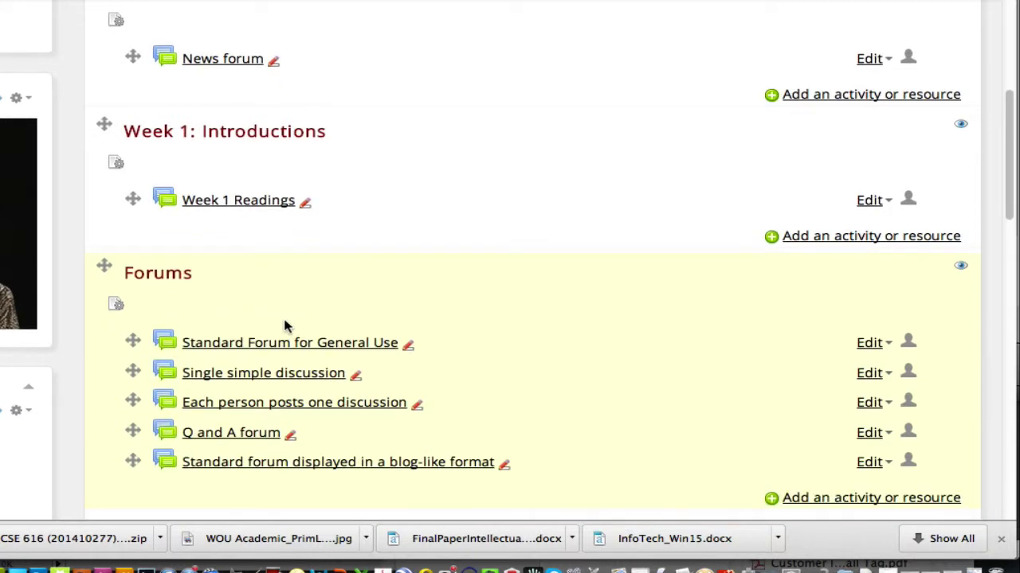
pyautogui.click(294, 406)
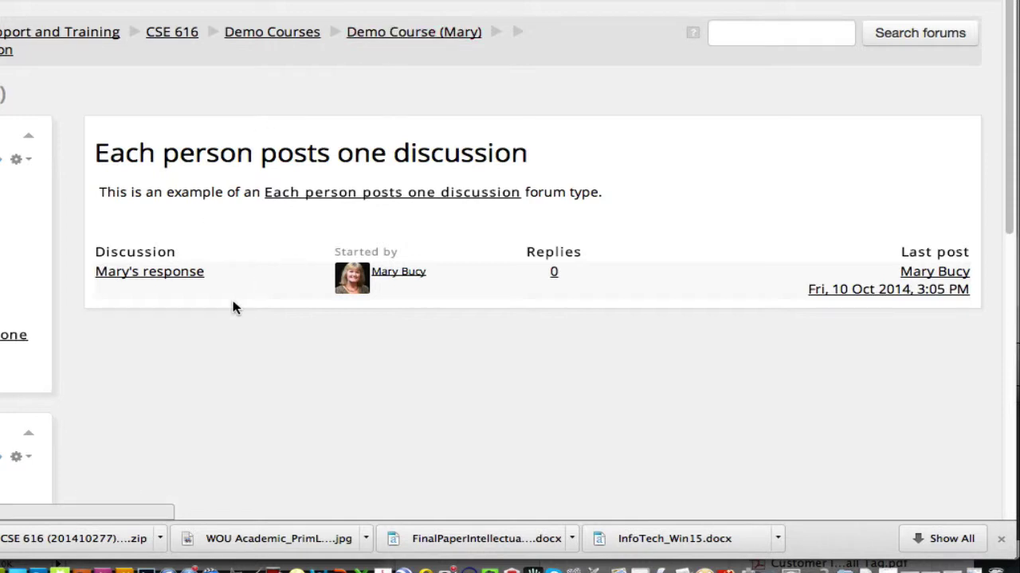
# Step: Go back to the course page and open the "Capitols" discussion in the Q and A forum
pyautogui.scroll(-5, 211, 313)
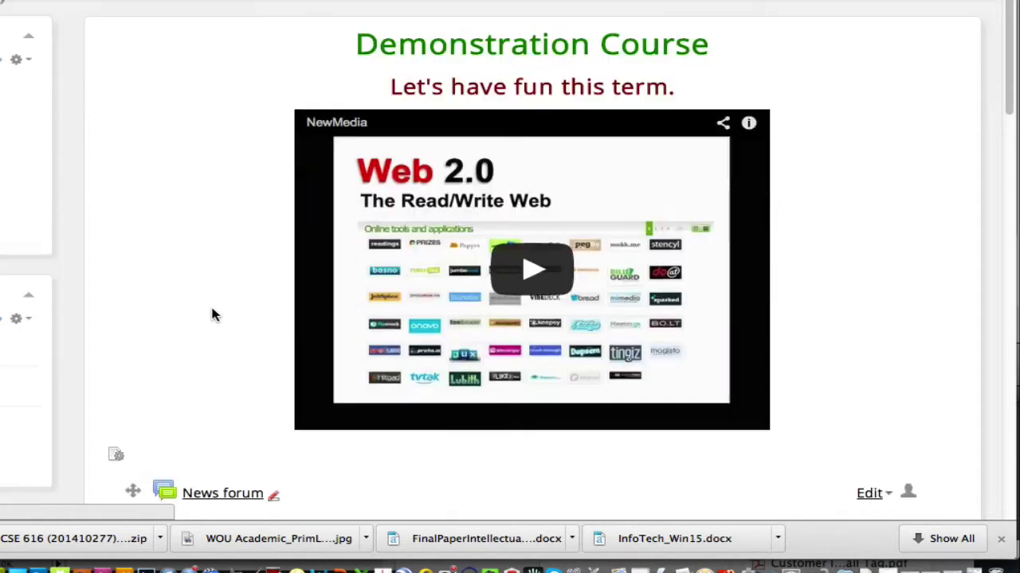
pyautogui.scroll(-5, 212, 314)
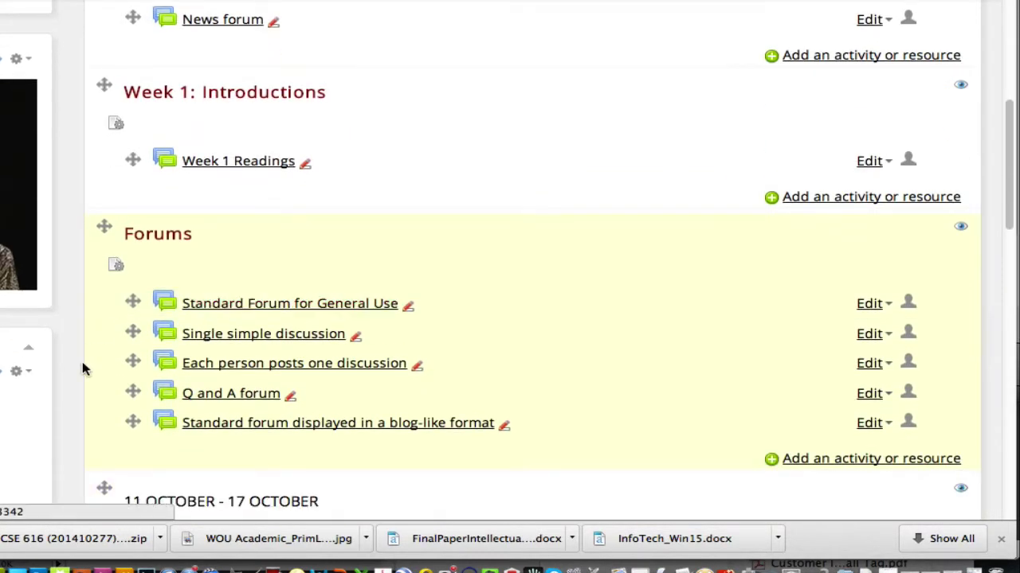
pyautogui.click(239, 393)
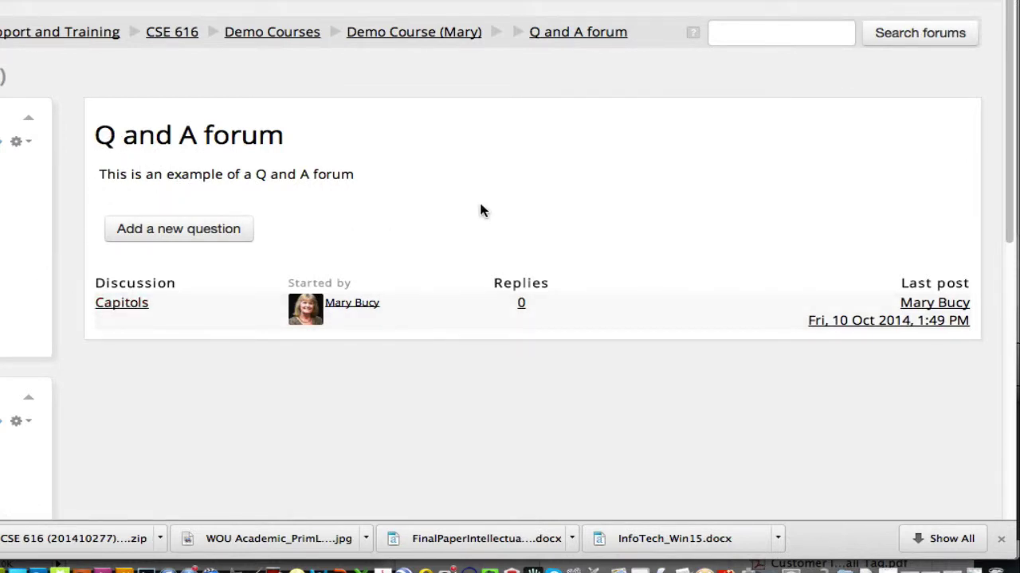
pyautogui.click(124, 305)
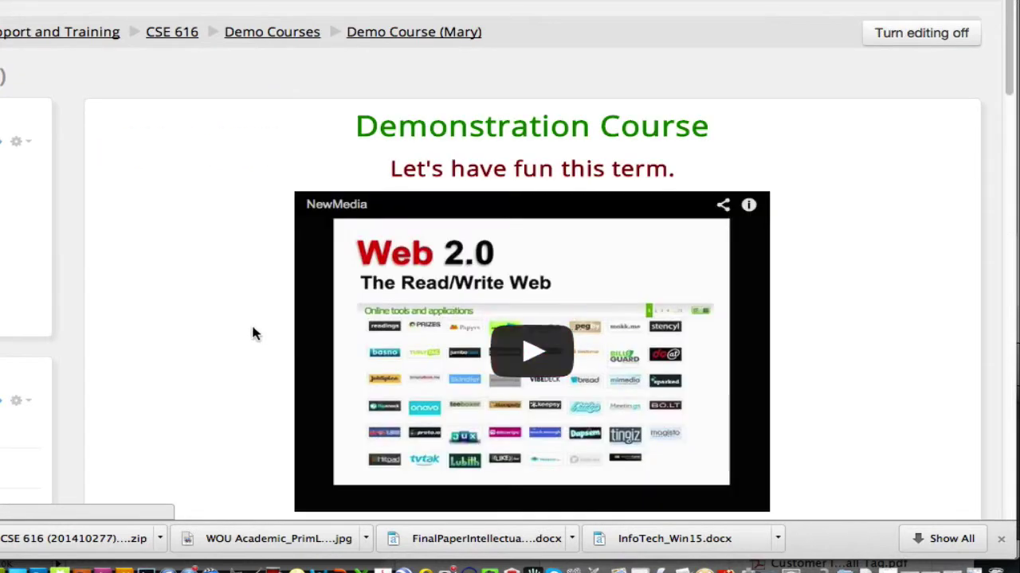
# Step: From the course page's Forums section, open the "Standard forum displayed in a blog-like format"
pyautogui.scroll(-5, 229, 318)
pyautogui.scroll(-5, 229, 319)
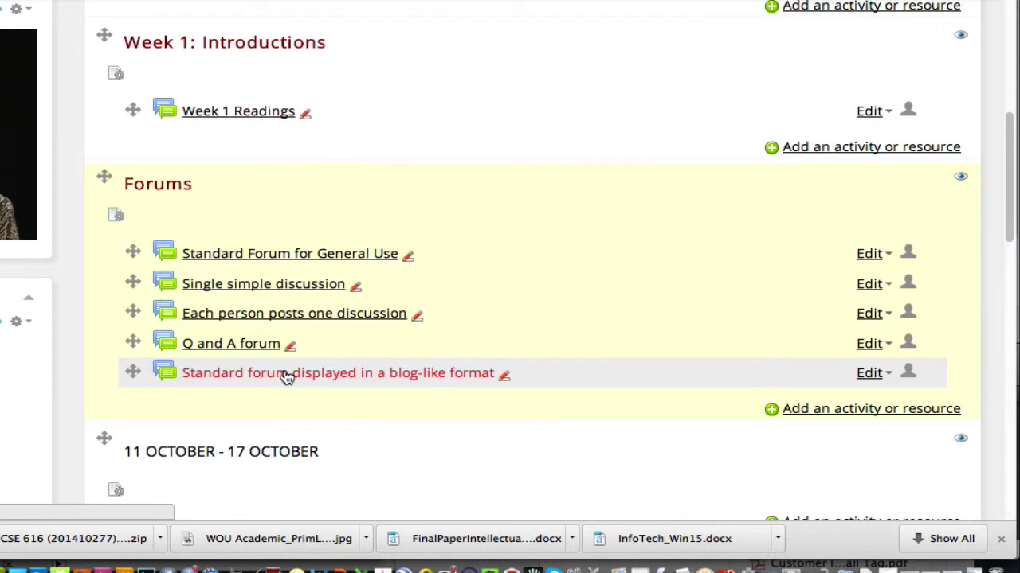
pyautogui.click(287, 377)
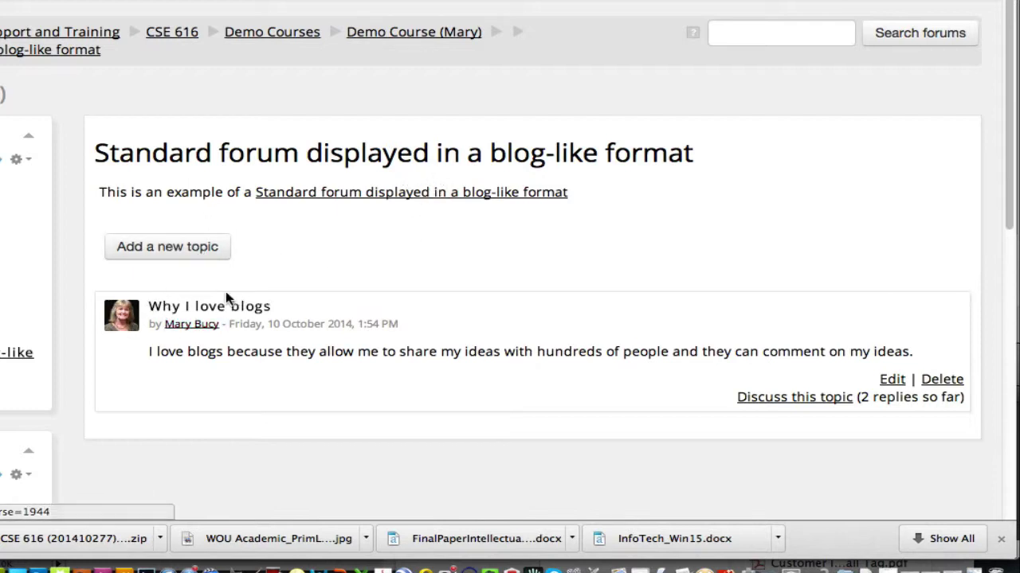
# Step: Start a new topic in the blog-like forum with the subject "My favorite writing styles"
pyautogui.click(159, 250)
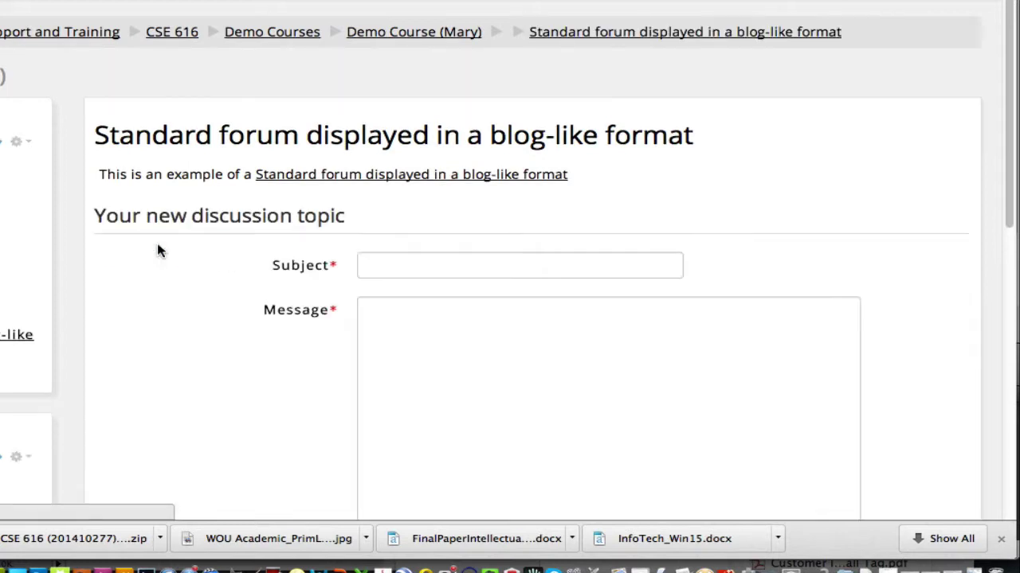
pyautogui.click(373, 267)
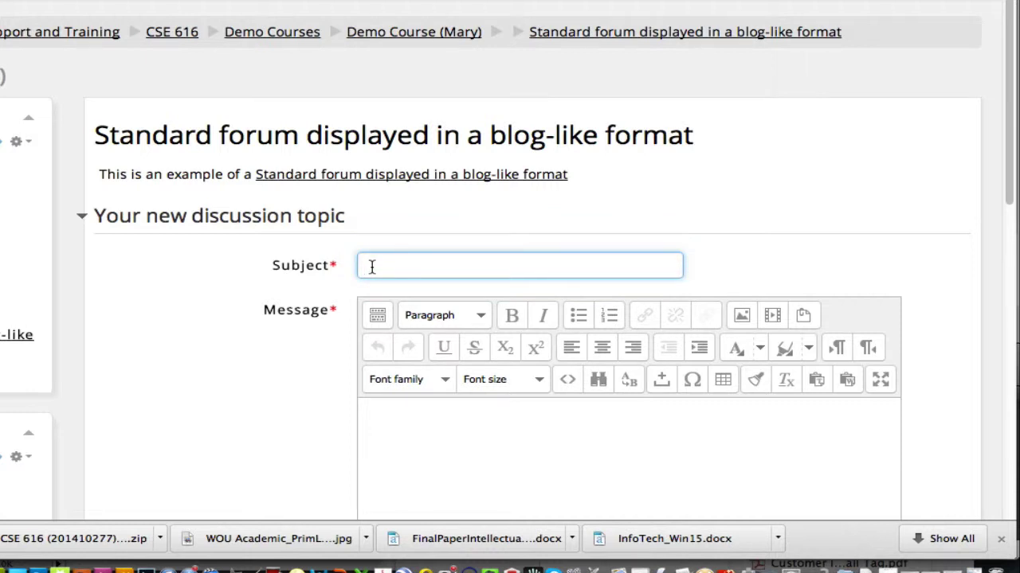
pyautogui.write('My')
pyautogui.write('favorit e writing styles')
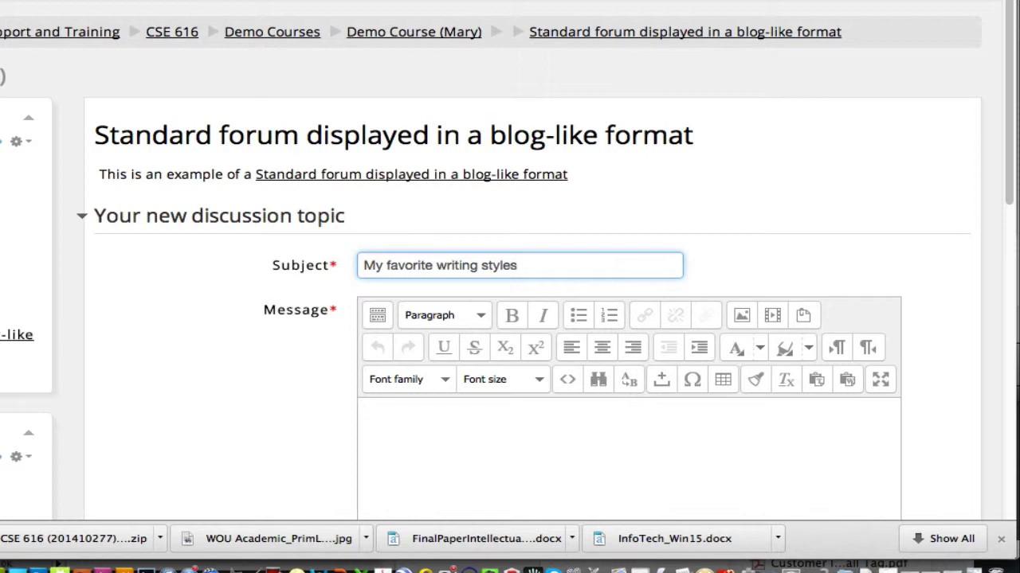
# Step: Write the message "Although I like blogs, I really prefer journaling on my own." for the new topic
pyautogui.scroll(-2, 423, 462)
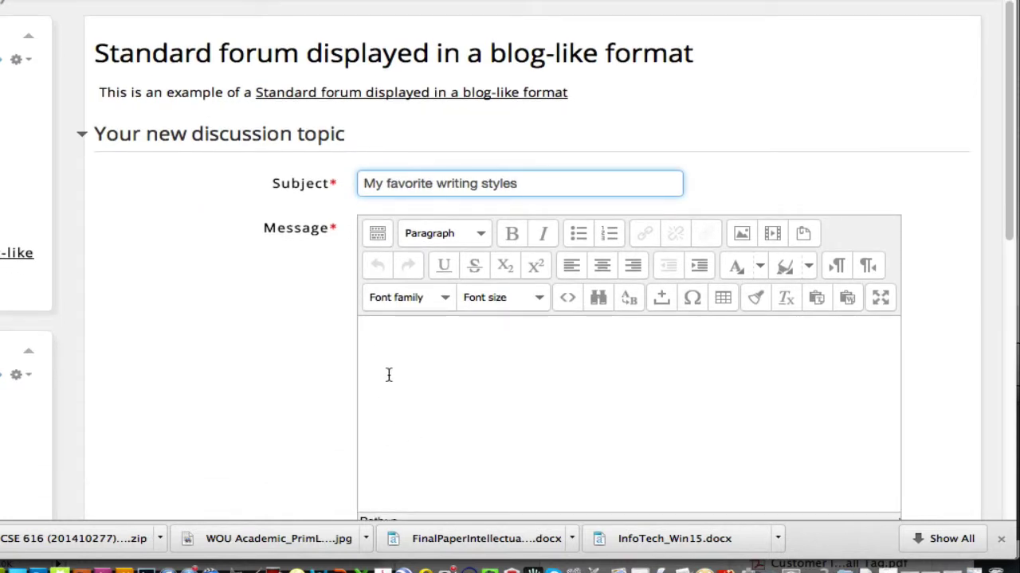
pyautogui.click(389, 375)
pyautogui.write('Althought')
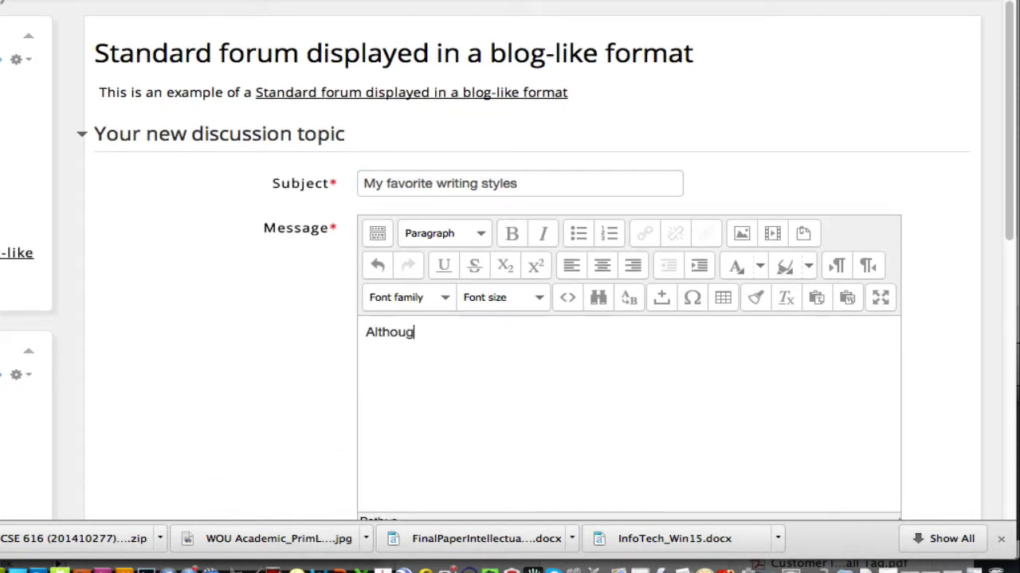
pyautogui.press('BackSpace')
pyautogui.press('BackSpace')
pyautogui.write('I like blogs')
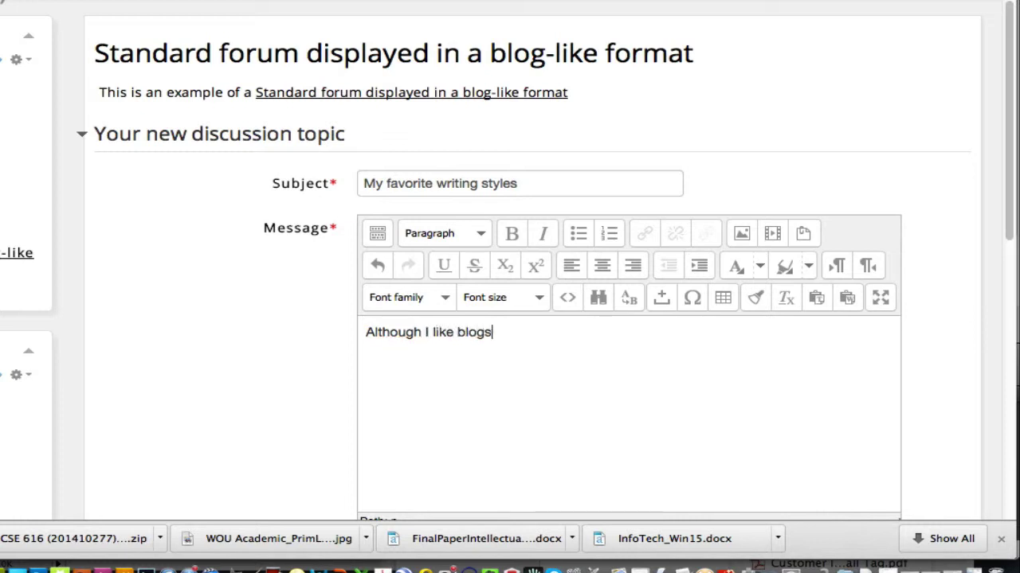
pyautogui.write(', I really prefer j')
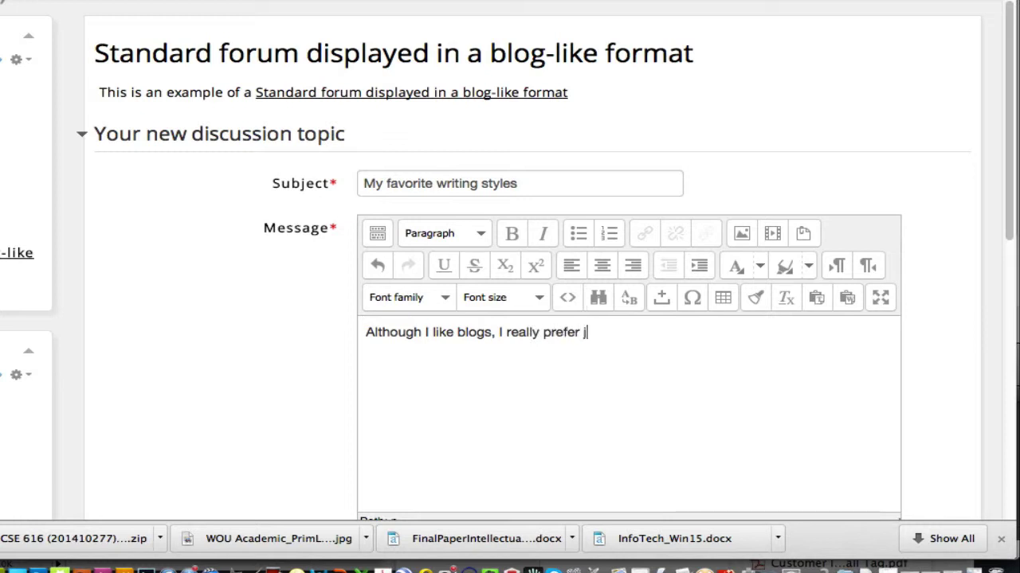
pyautogui.write('ournall')
pyautogui.press('BackSpace')
pyautogui.write('in')
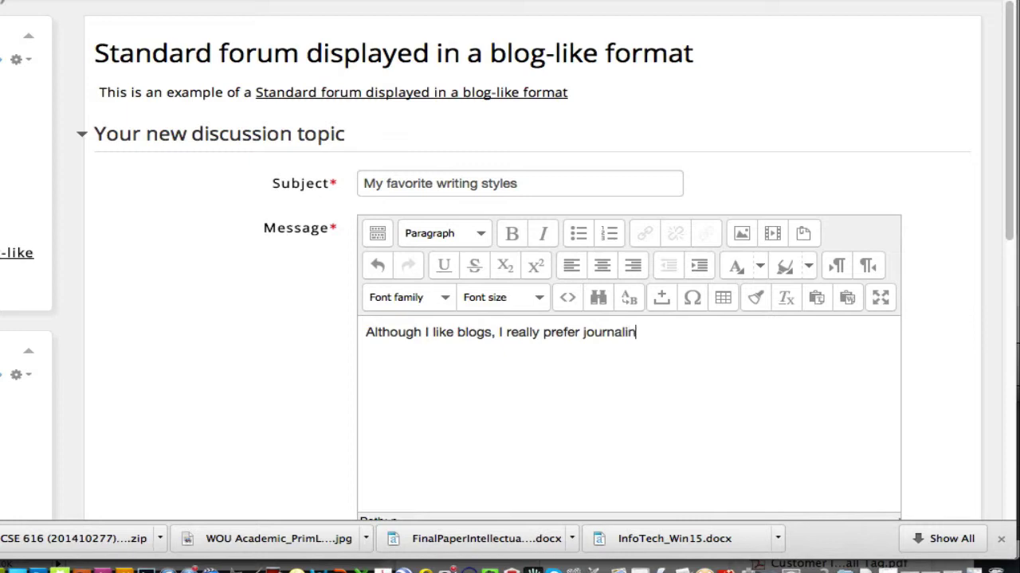
pyautogui.write('g on my own.')
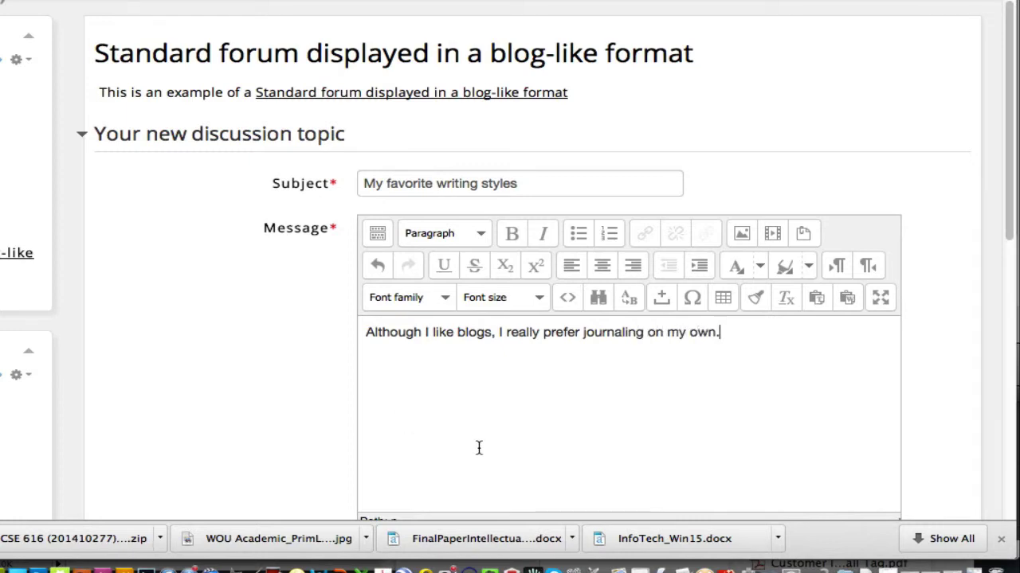
# Step: Post the new topic to the forum and continue past the confirmation page
pyautogui.scroll(-5, 471, 428)
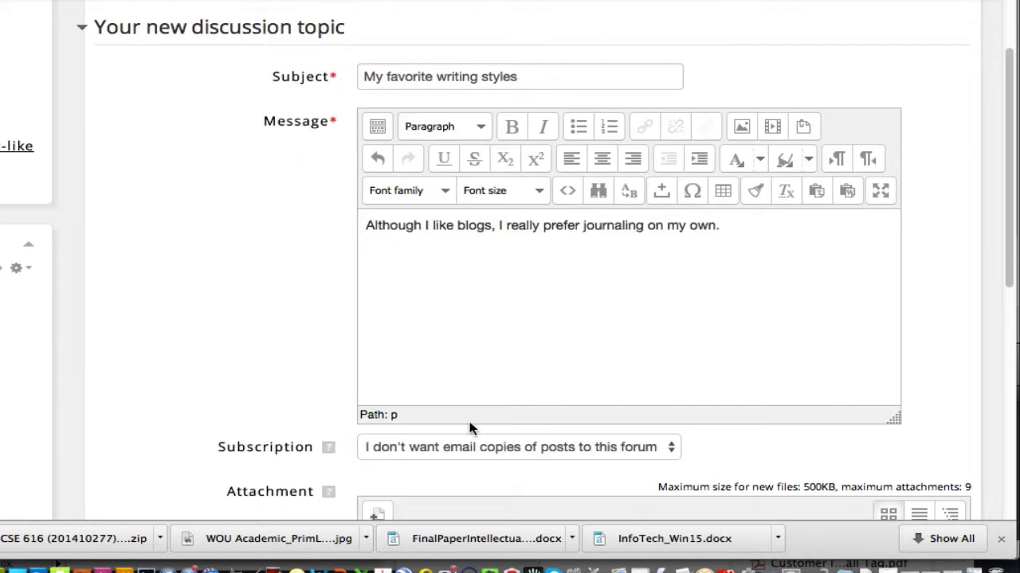
pyautogui.scroll(-3, 471, 428)
pyautogui.click(422, 360)
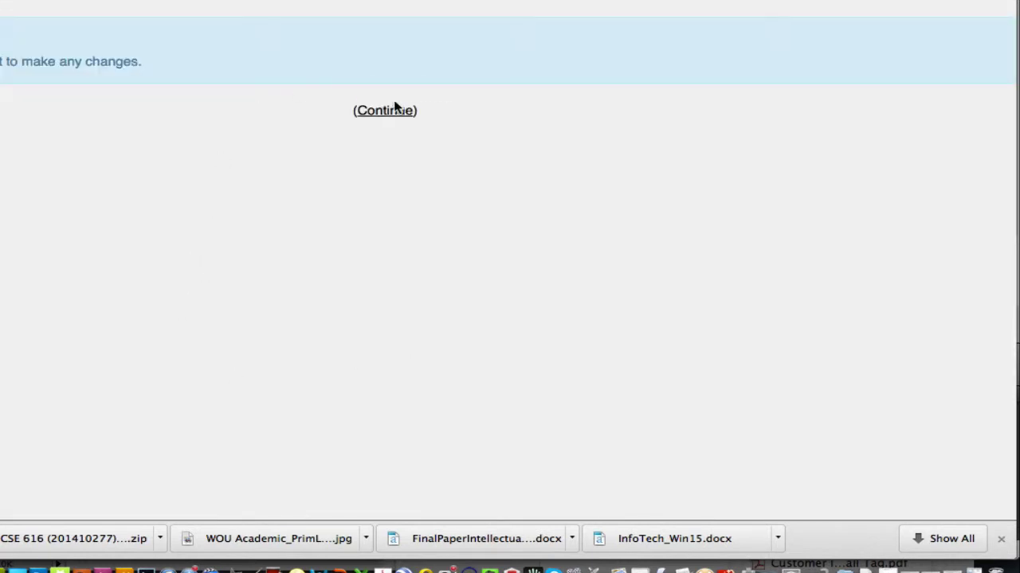
pyautogui.click(385, 112)
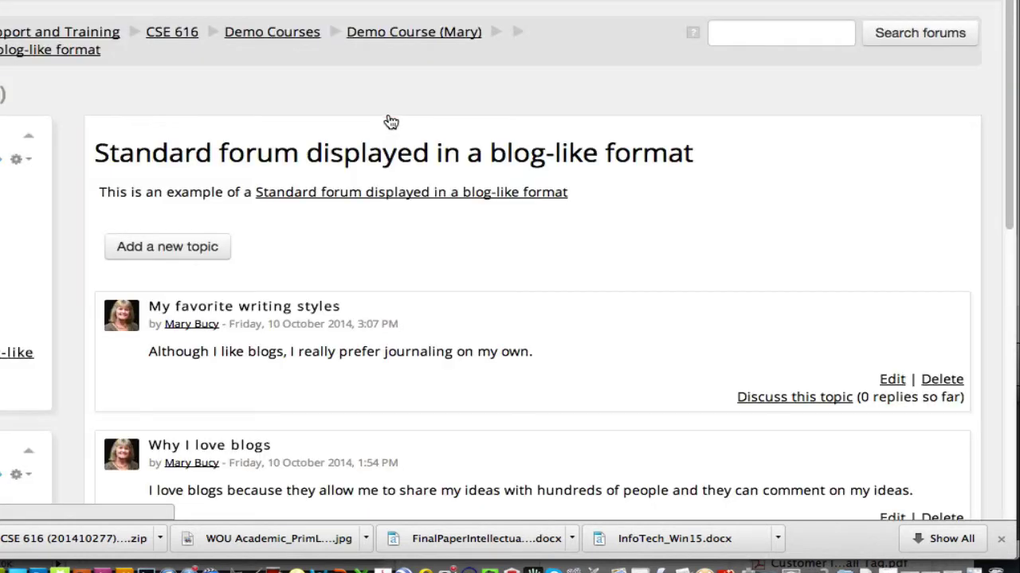
# Step: Look over the posts in the blog-like forum, then open the discussion of "Why I love blogs"
pyautogui.scroll(-1, 373, 208)
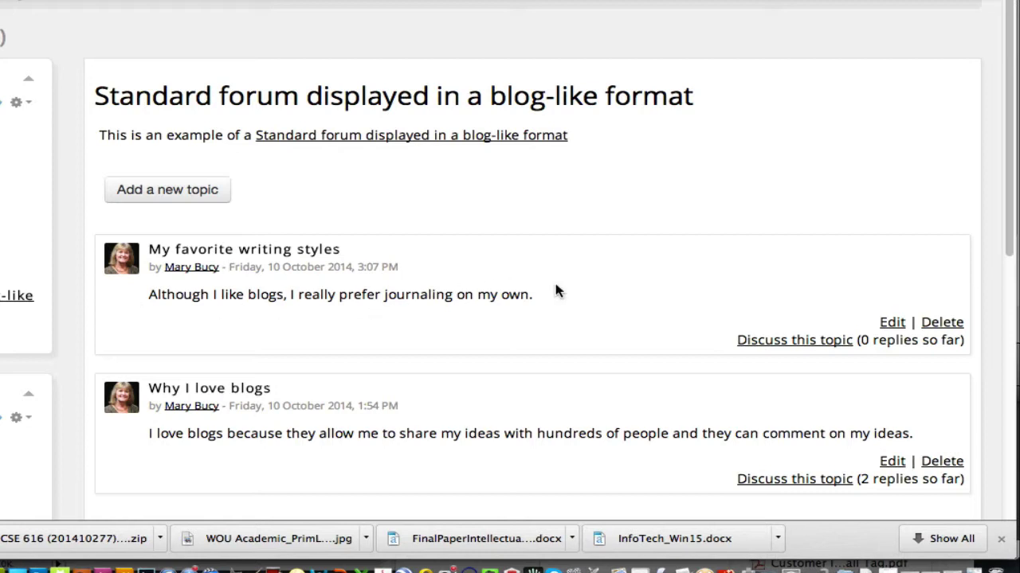
pyautogui.scroll(-1, 655, 309)
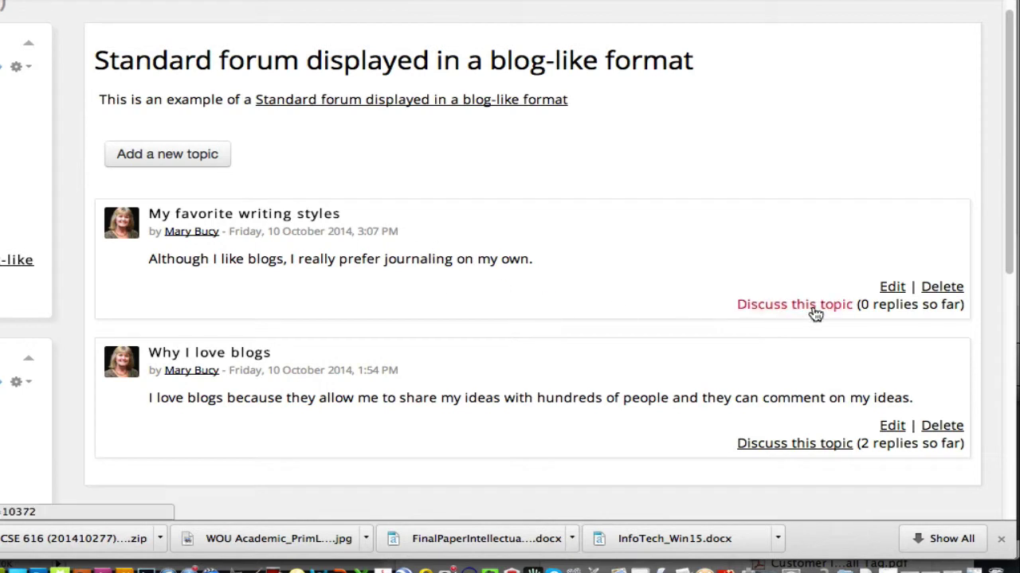
pyautogui.scroll(-1, 632, 285)
pyautogui.scroll(-1, 630, 286)
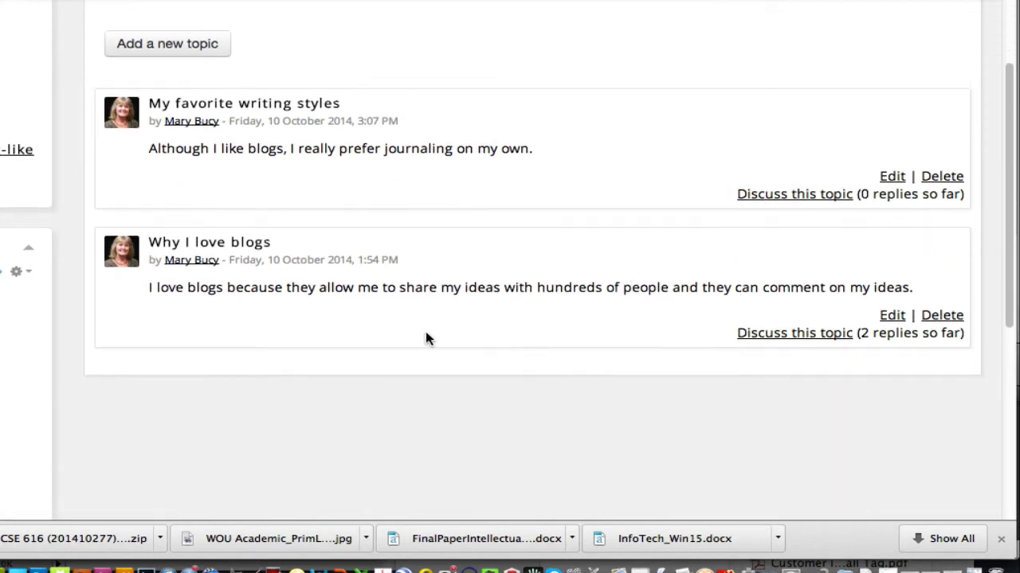
pyautogui.click(783, 336)
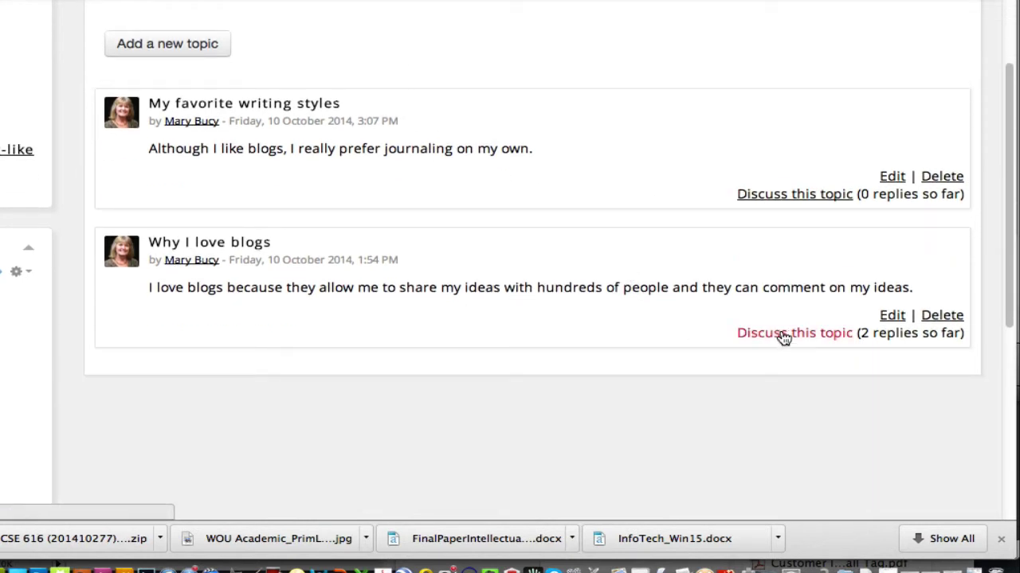
# Step: Read the replies to "Why I love blogs", then return to the demo course page
pyautogui.scroll(-1, 633, 350)
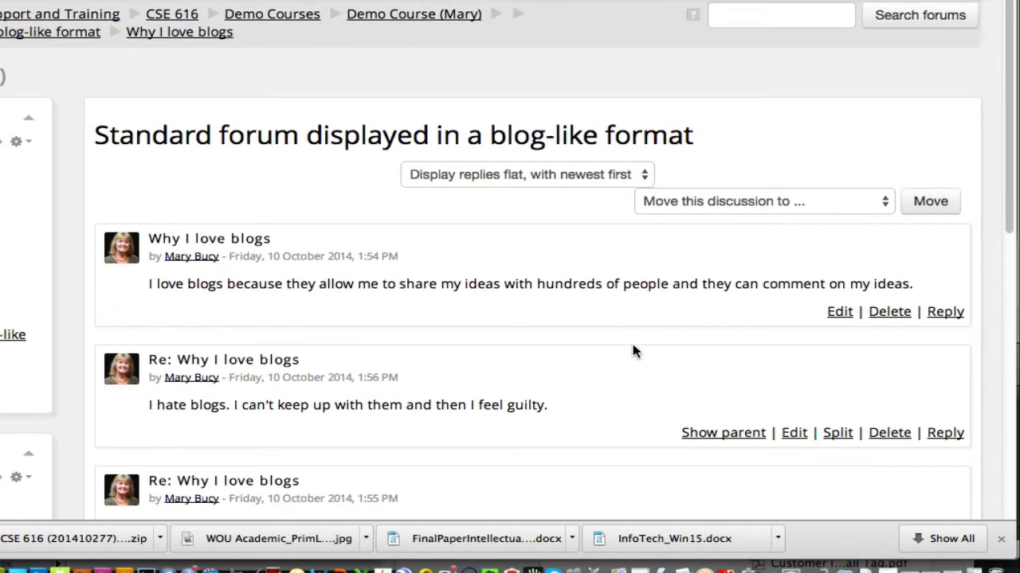
pyautogui.scroll(-2, 547, 324)
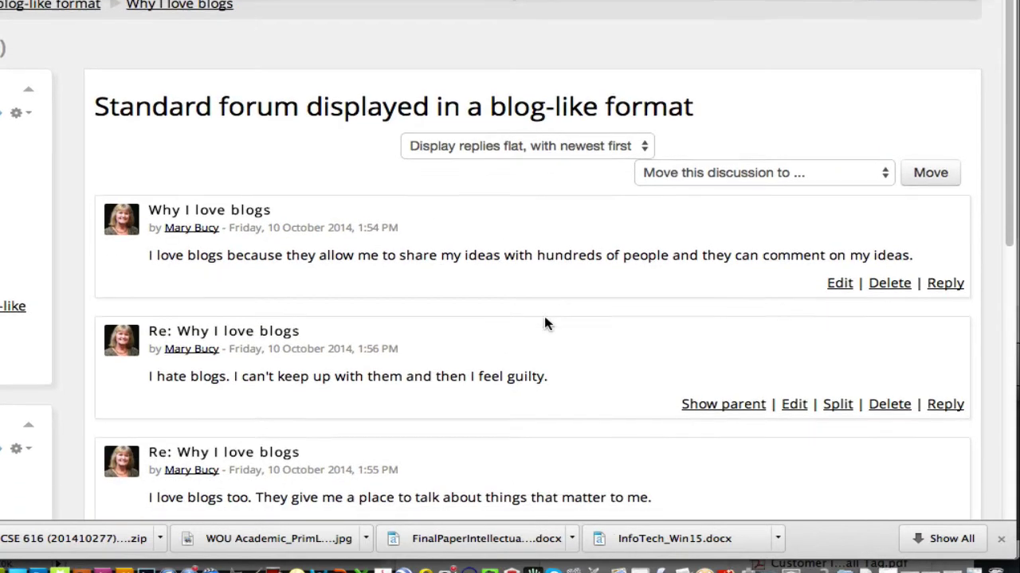
pyautogui.scroll(-2, 589, 323)
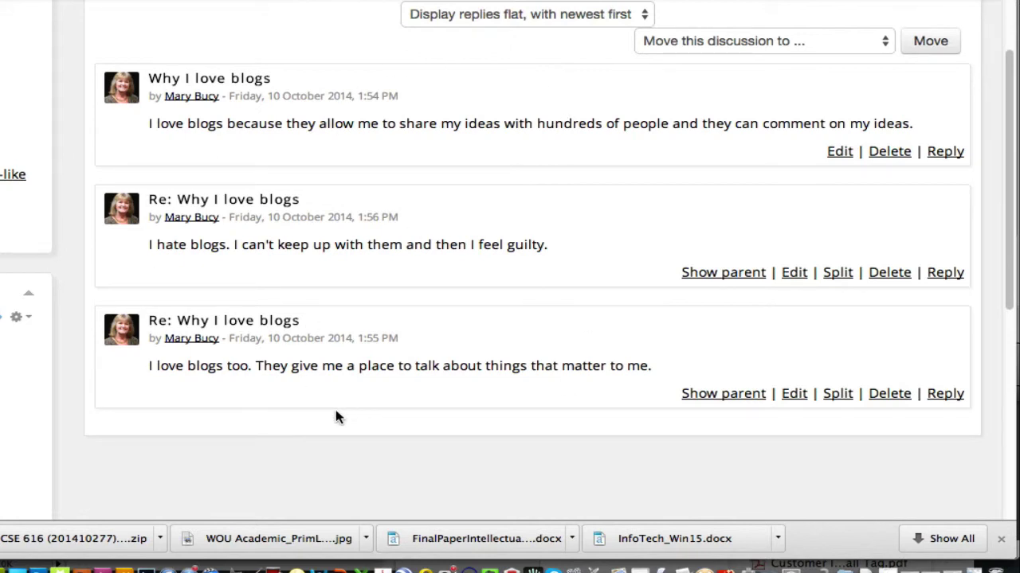
pyautogui.scroll(2, 500, 176)
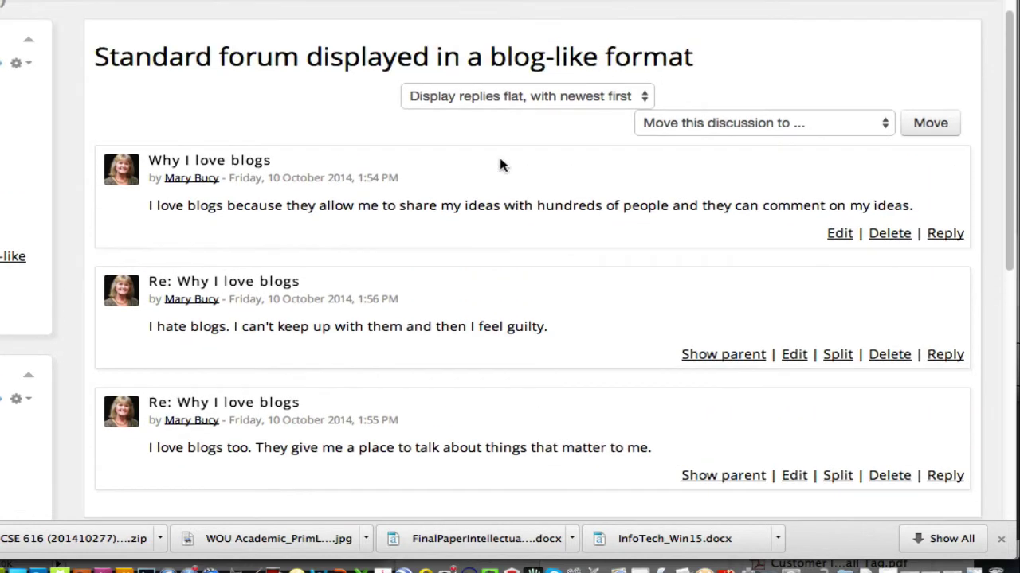
pyautogui.scroll(1, 500, 160)
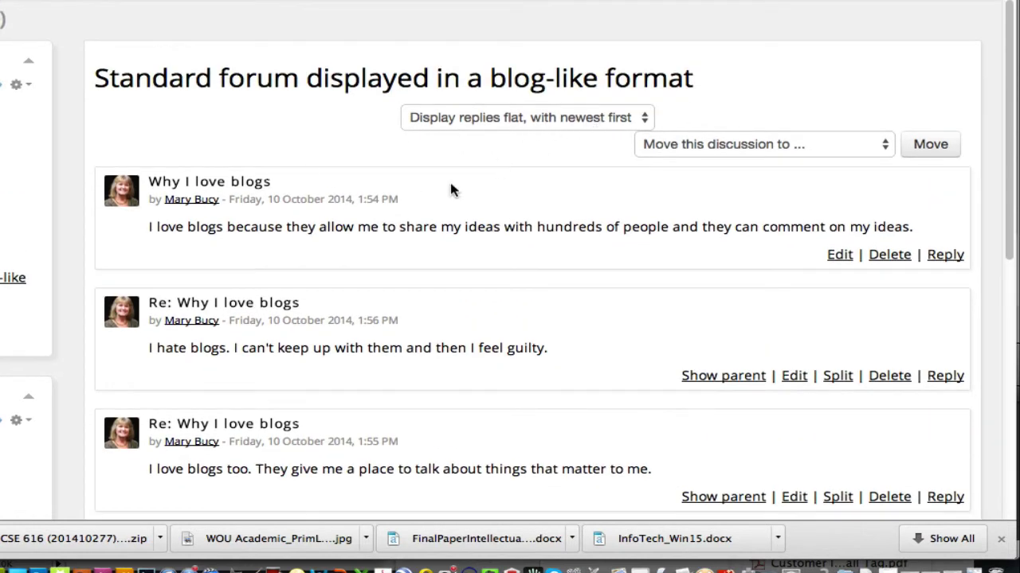
pyautogui.scroll(-1, 488, 205)
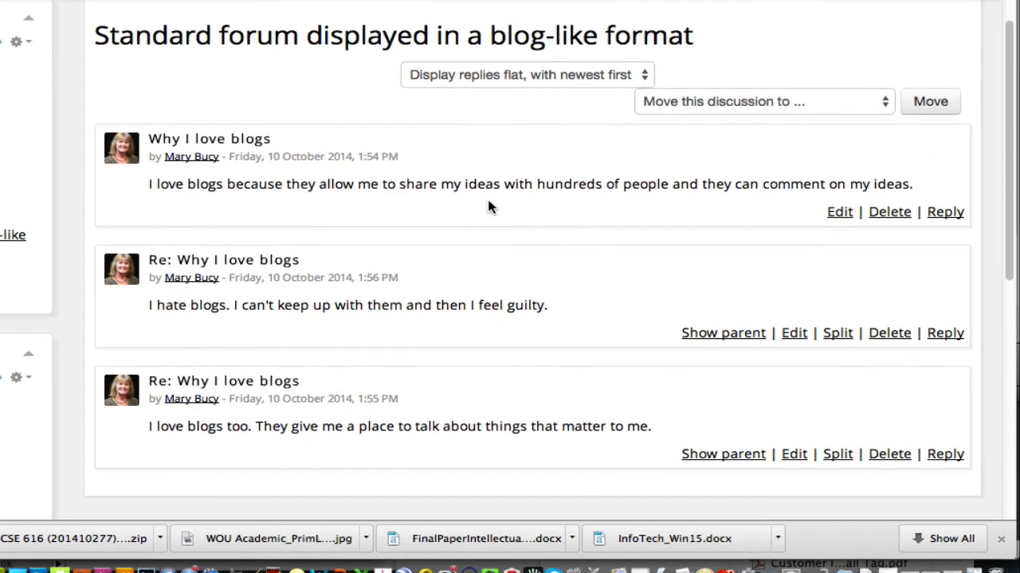
pyautogui.scroll(3, 487, 200)
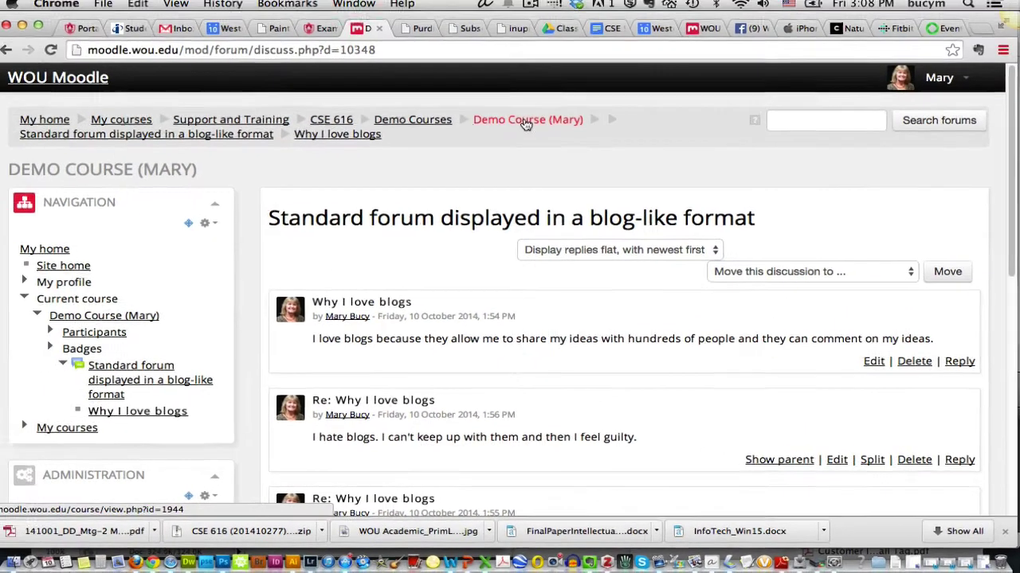
pyautogui.click(409, 41)
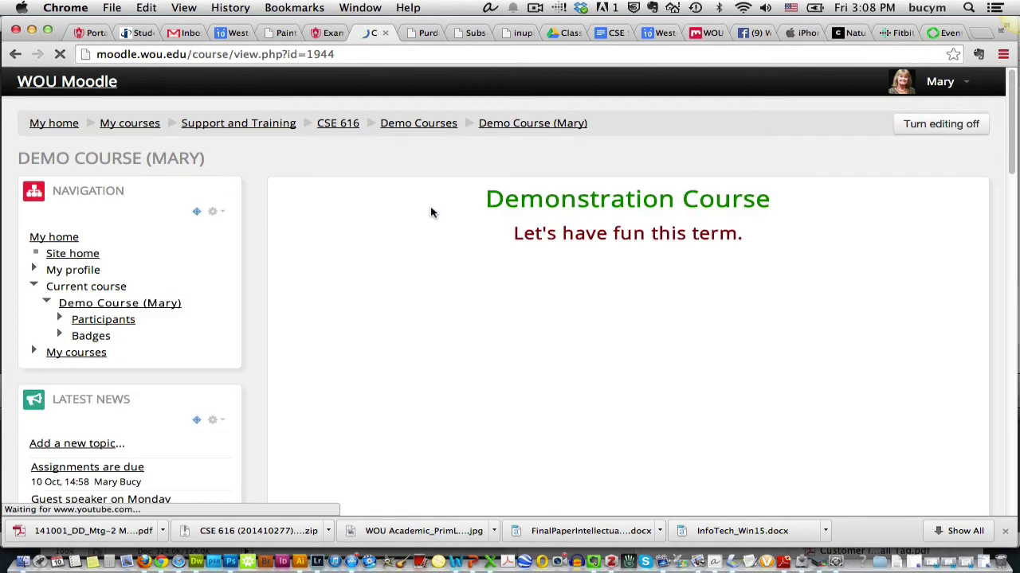